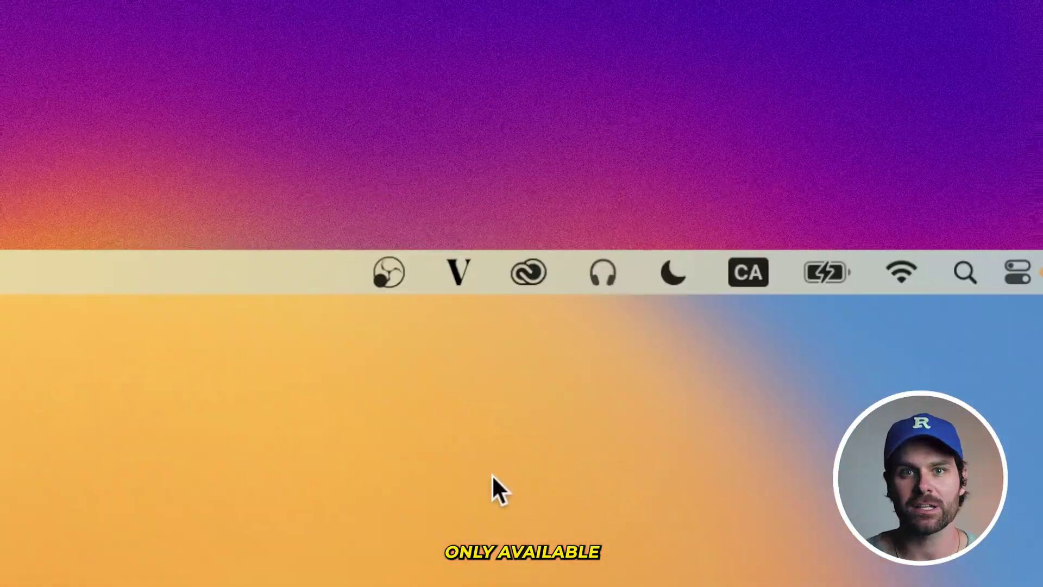
- Open the Creative Cloud desktop app from the macOS menu bar to its Home page
{"action": "left_click", "coordinate": [529, 275]}
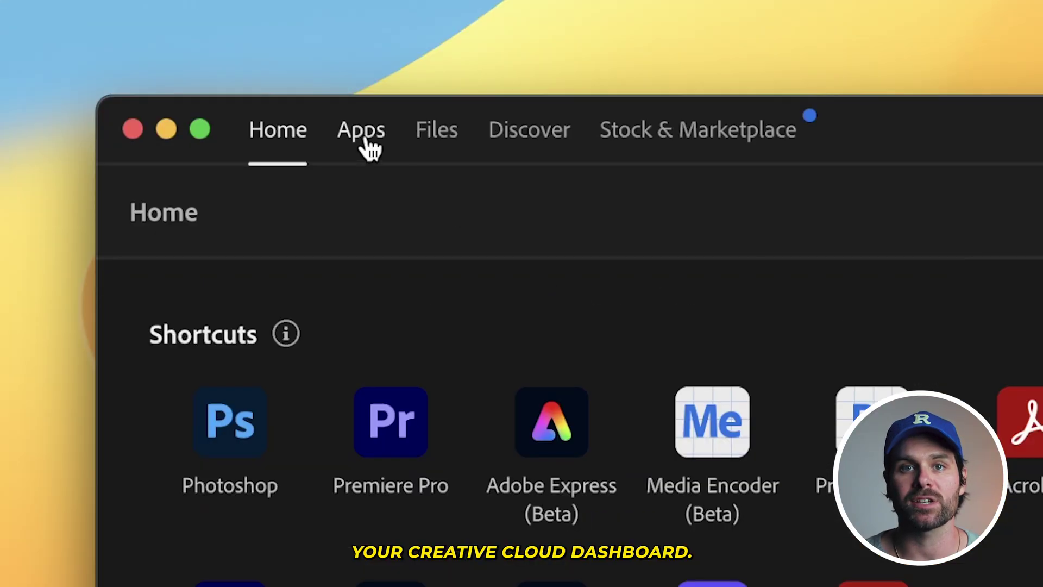
- Go to the Apps page and find Photoshop (Beta) under Beta apps
{"action": "left_click", "coordinate": [372, 149]}
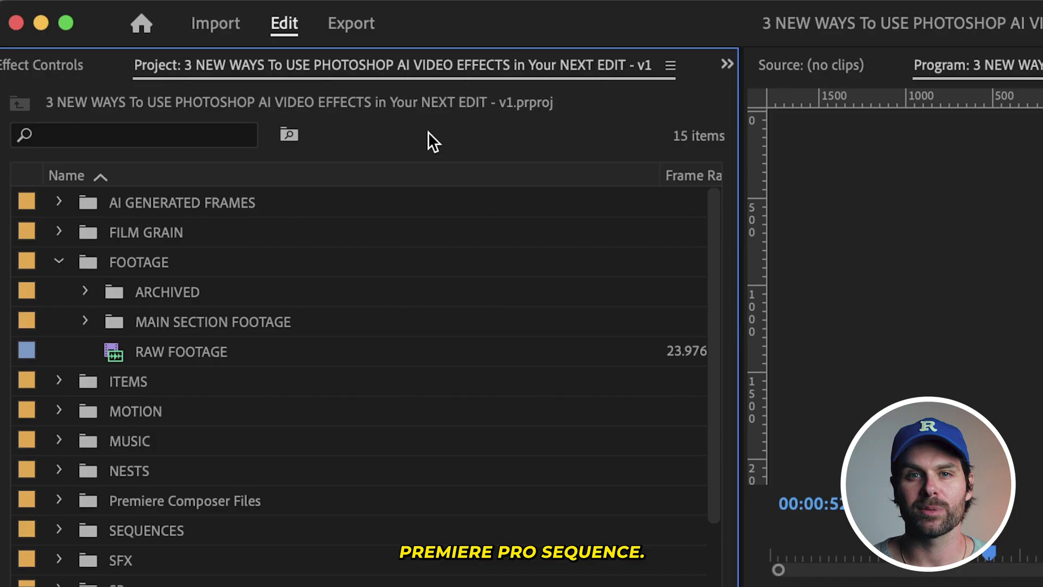
- Create a sequence from the RAW FOOTAGE clip and put the playhead on its first frame
{"action": "left_click_drag", "start_coordinate": [222, 275], "coordinate": [446, 428]}
{"action": "left_click_drag", "start_coordinate": [421, 368], "coordinate": [656, 514]}
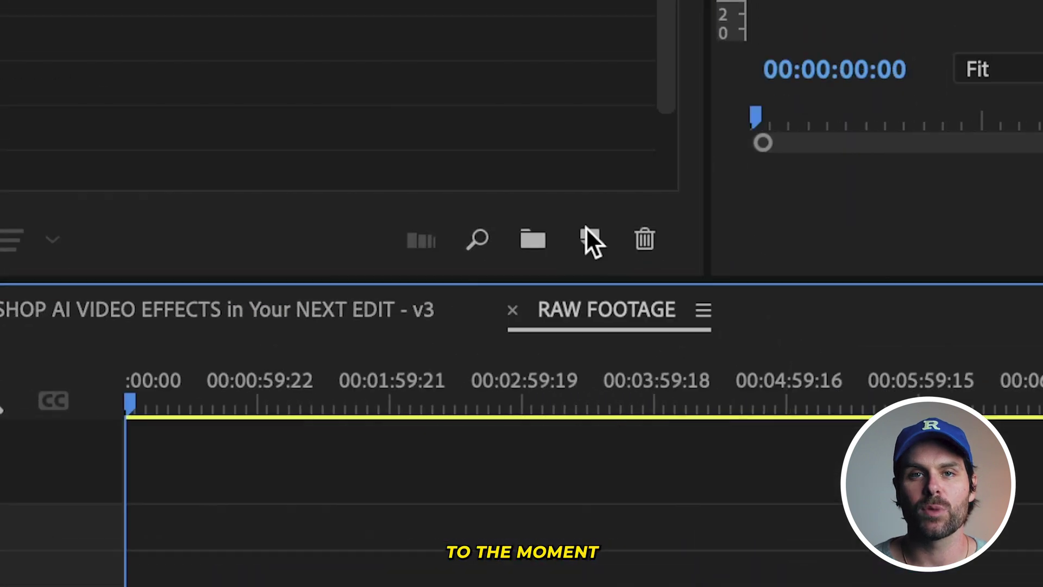
{"action": "left_click", "coordinate": [463, 379]}
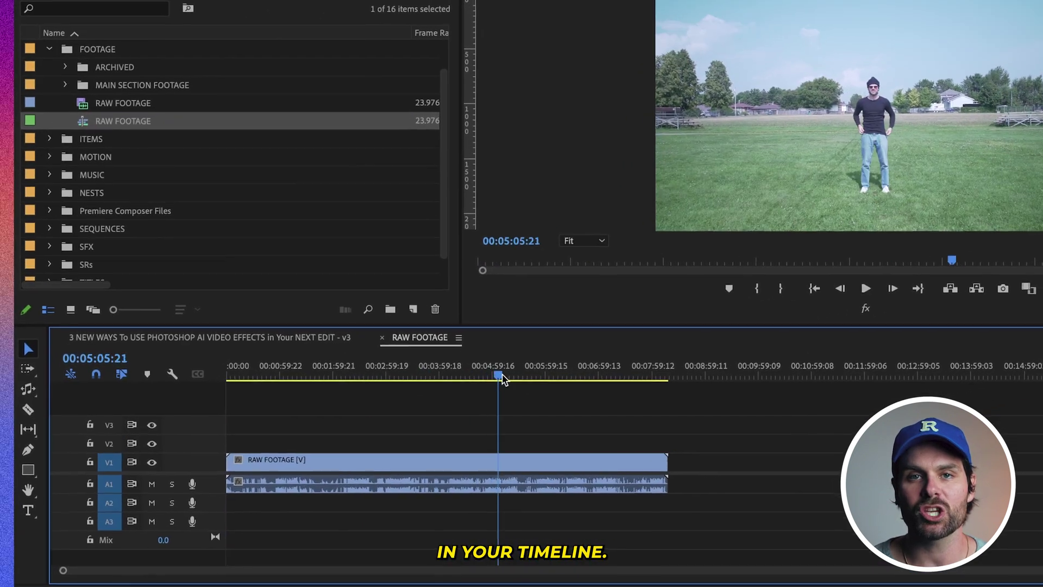
{"action": "left_click_drag", "start_coordinate": [502, 379], "coordinate": [370, 378]}
{"action": "left_click_drag", "start_coordinate": [478, 314], "coordinate": [285, 313]}
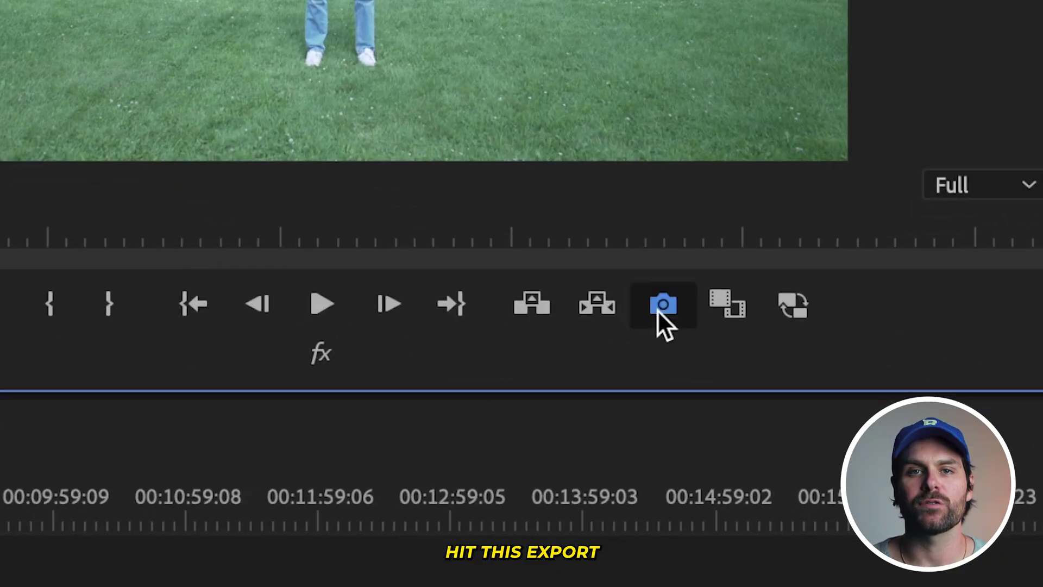
- Export that frame as a TIFF still named REFERENCE FRAME 1 into NEW REFERENCE FRAMES
{"action": "left_click", "coordinate": [658, 311]}
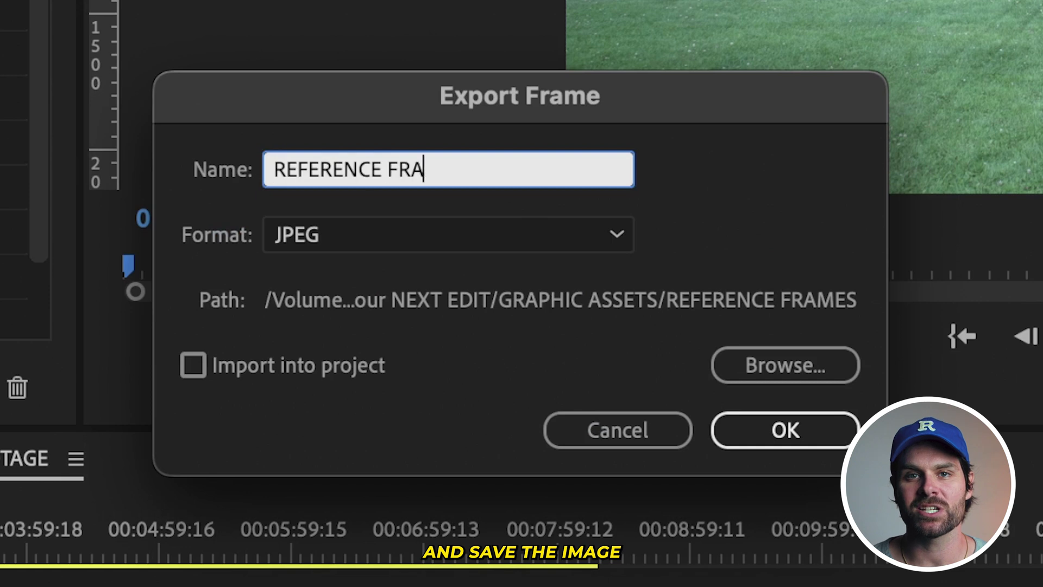
{"action": "left_click", "coordinate": [445, 234]}
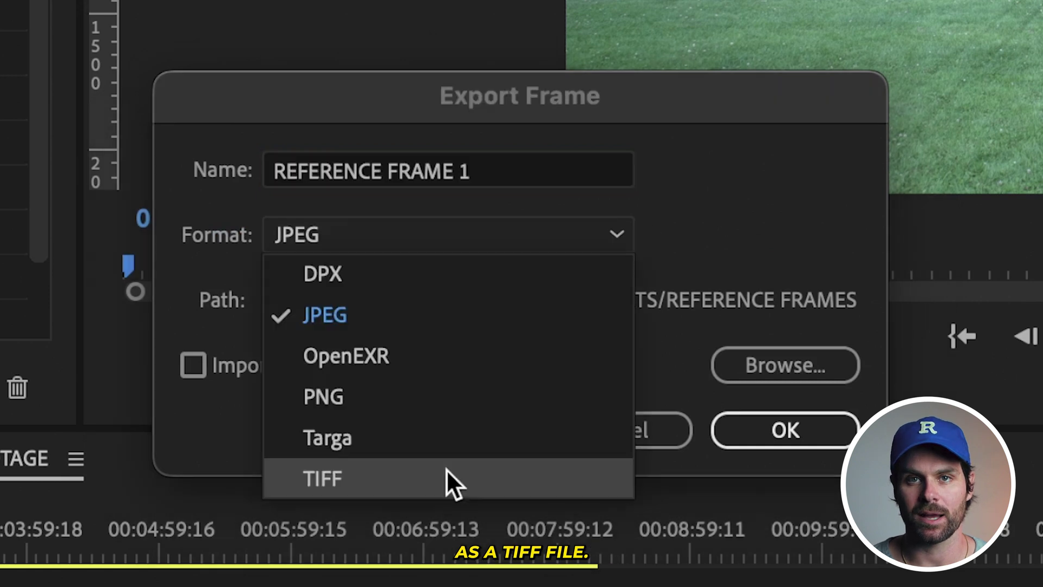
{"action": "left_click", "coordinate": [446, 482]}
{"action": "left_click", "coordinate": [783, 367]}
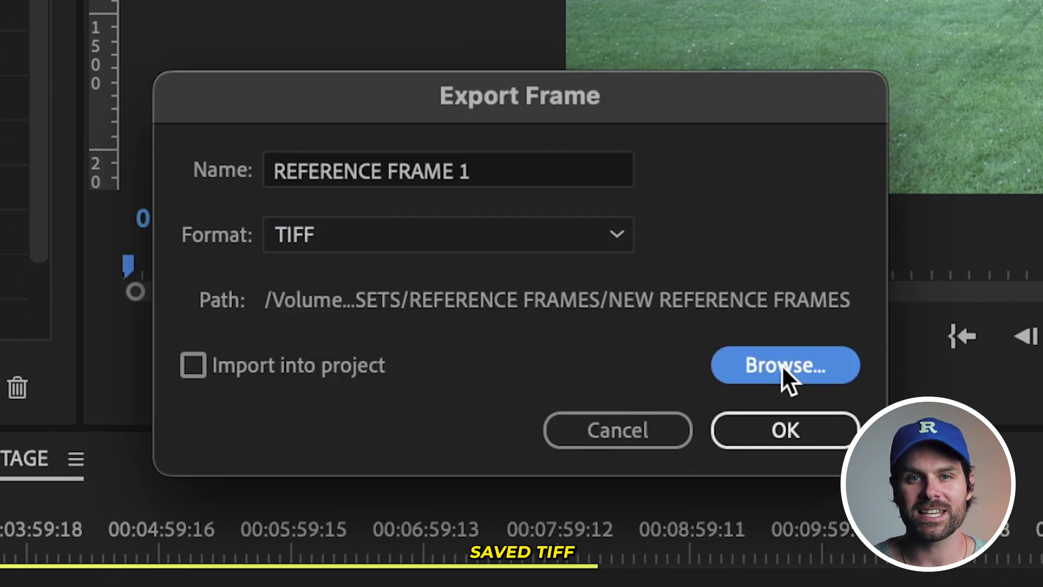
{"action": "left_click", "coordinate": [787, 425]}
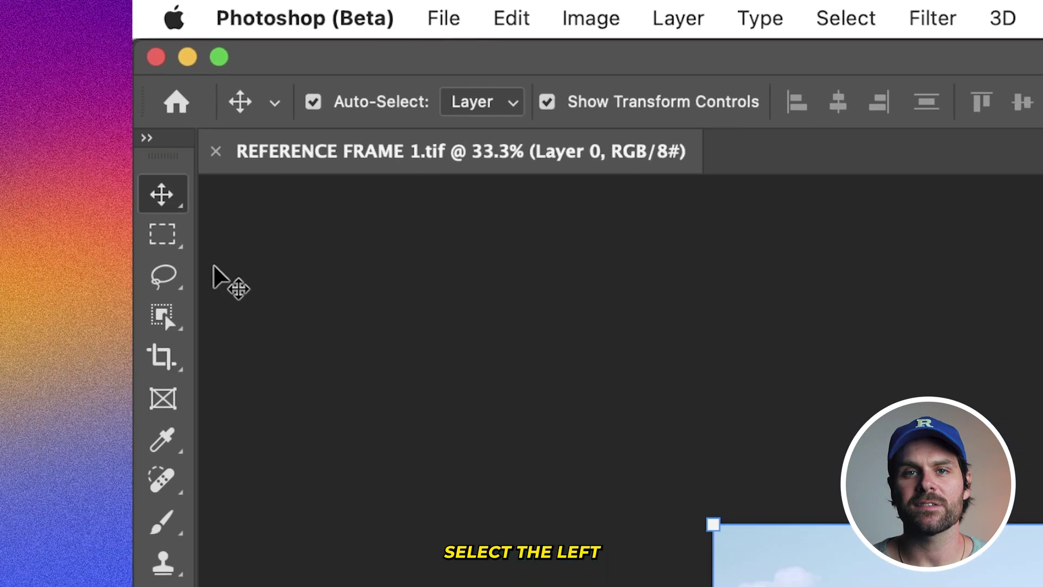
- Marquee the empty side of the frame, generative-fill 'add a tropical oasis', and pick a variation
{"action": "key", "text": "m"}
{"action": "left_click_drag", "start_coordinate": [393, 446], "coordinate": [396, 457]}
{"action": "left_click", "coordinate": [225, 447]}
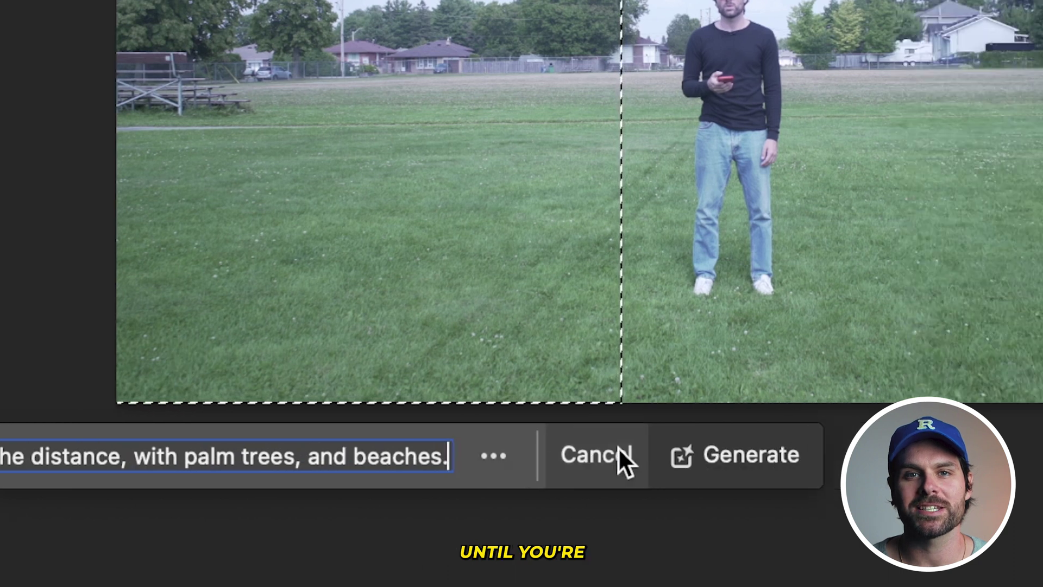
{"action": "left_click", "coordinate": [877, 456]}
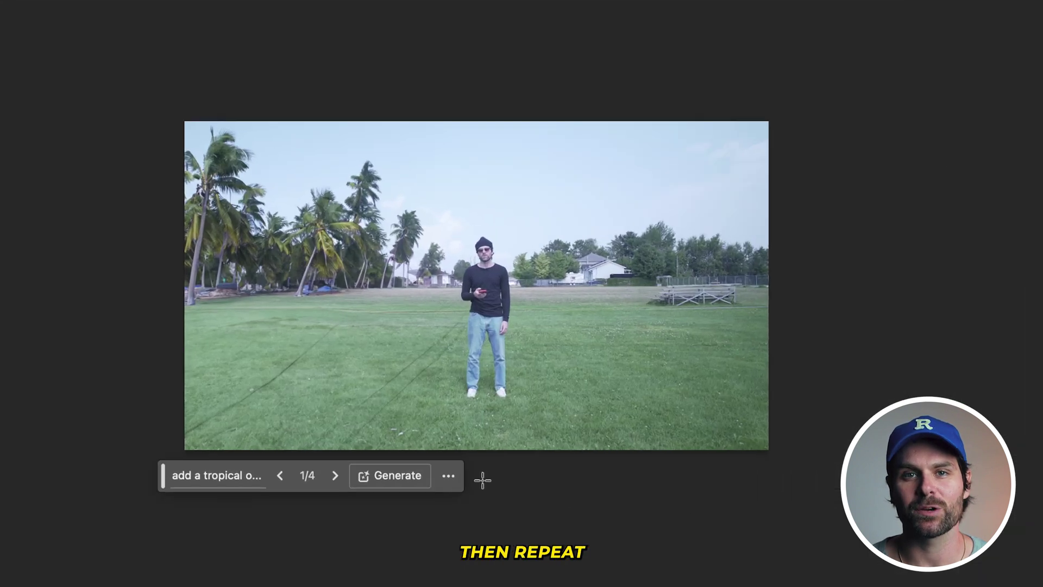
{"action": "left_click", "coordinate": [333, 476]}
{"action": "left_click", "coordinate": [338, 507]}
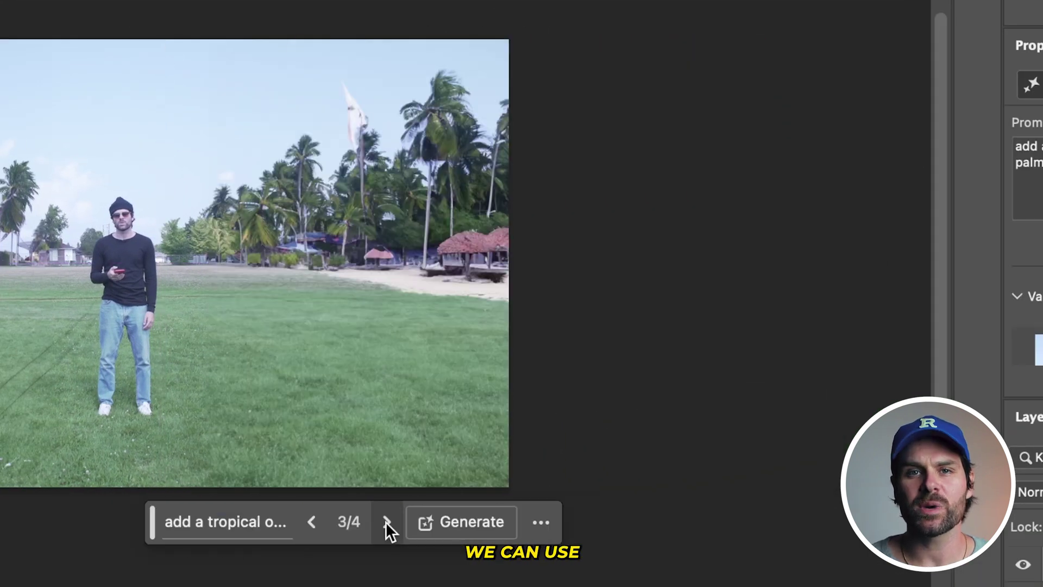
{"action": "left_click", "coordinate": [385, 523]}
{"action": "left_click", "coordinate": [386, 522]}
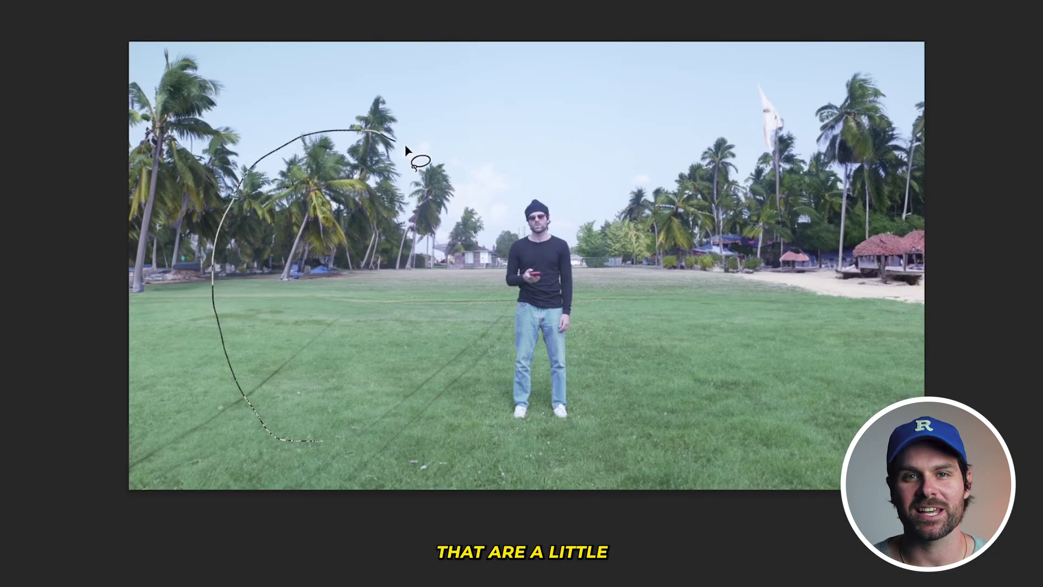
- Lasso the grass left of the man and generative-fill 'add a beach umbrella', choosing a thatched variation
{"action": "left_click_drag", "start_coordinate": [405, 145], "coordinate": [310, 443]}
{"action": "left_click", "coordinate": [163, 475]}
{"action": "type", "text": "add a beach umbrell"}
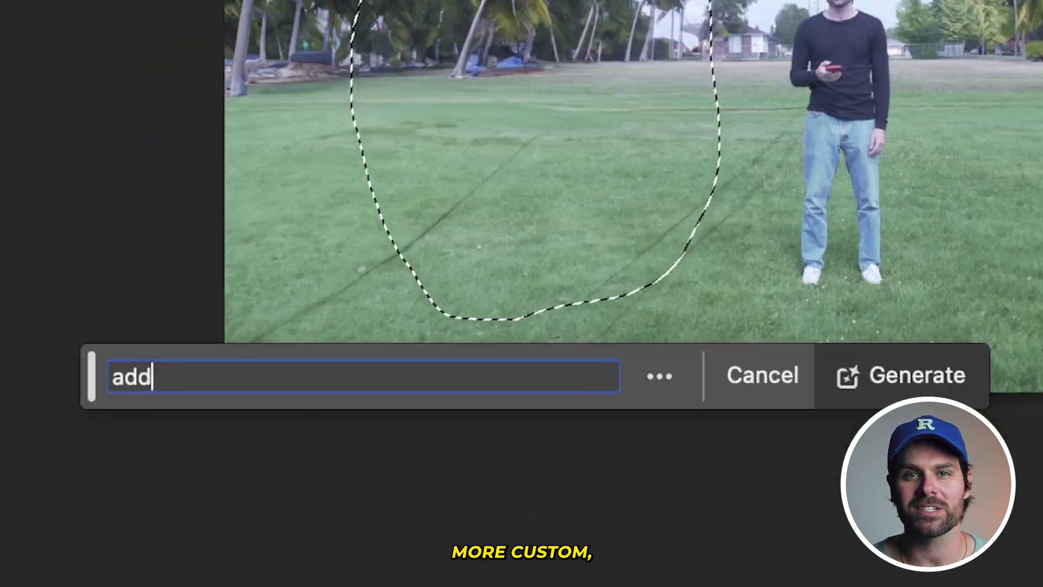
{"action": "left_click", "coordinate": [593, 476]}
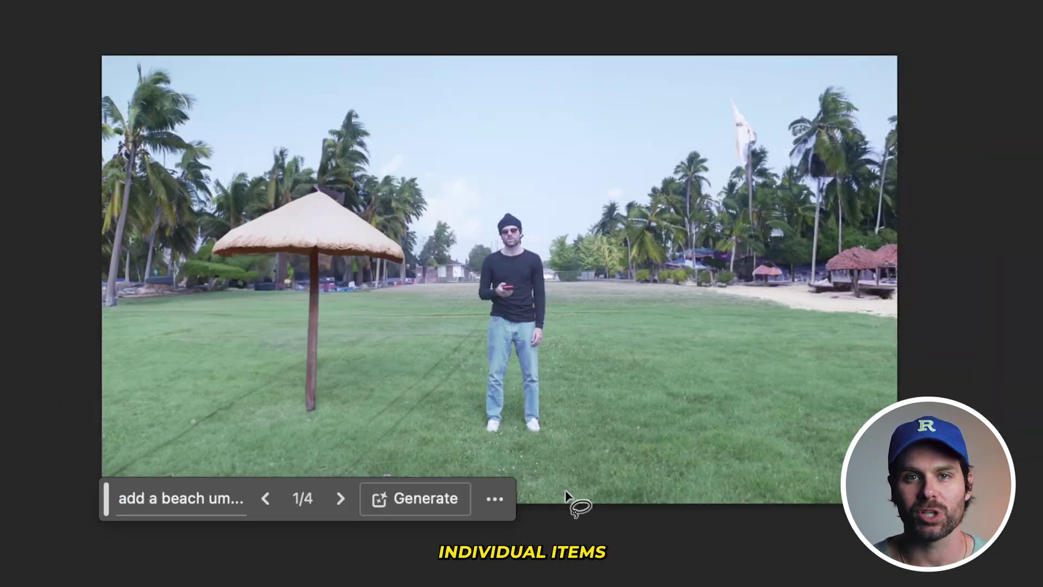
{"action": "left_click", "coordinate": [336, 496]}
{"action": "left_click", "coordinate": [336, 496]}
{"action": "left_click", "coordinate": [336, 495]}
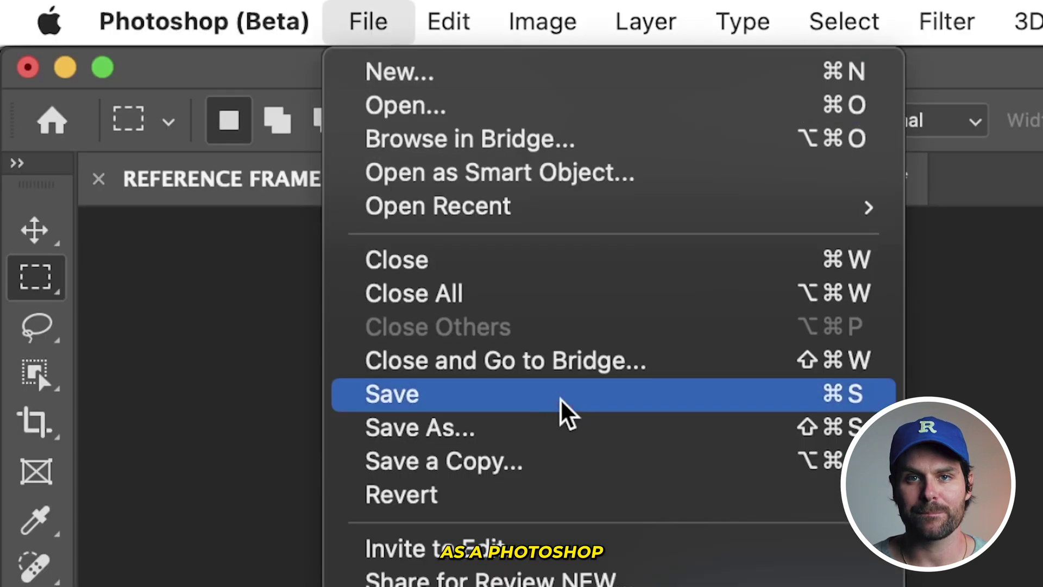
- Save the image in Photoshop format to the PHOTOSHOP folder
{"action": "left_click", "coordinate": [559, 415]}
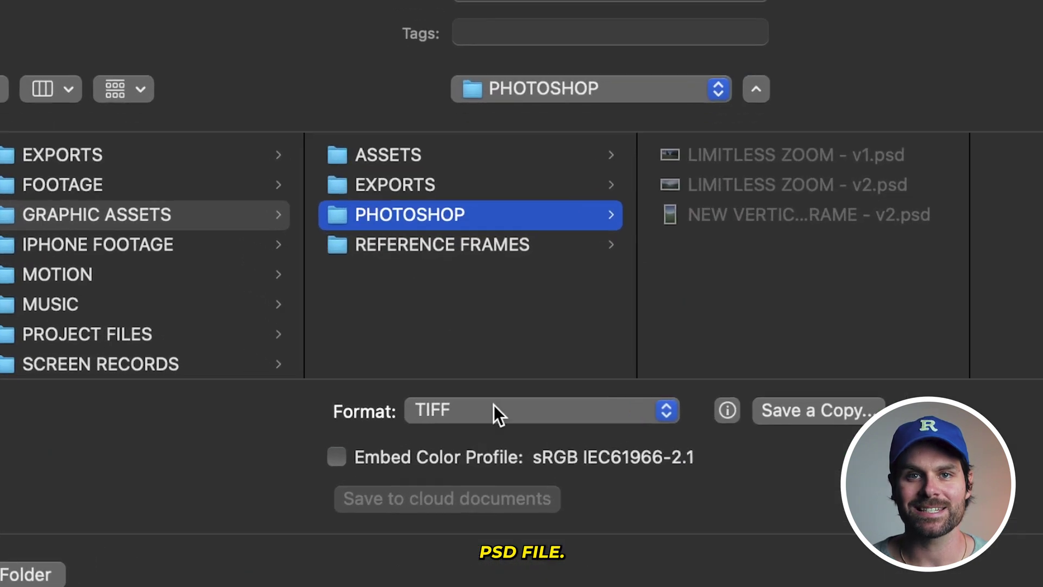
{"action": "left_click", "coordinate": [496, 412]}
{"action": "left_click", "coordinate": [506, 313]}
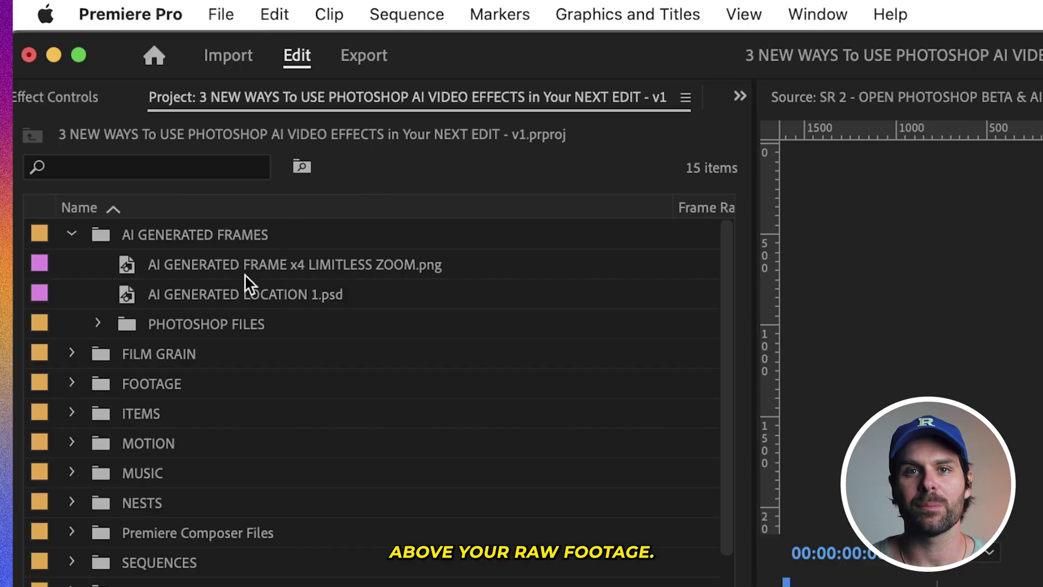
- Place AI GENERATED LOCATION 1.psd above RAW FOOTAGE and stretch it to the footage's length
{"action": "left_click", "coordinate": [237, 284]}
{"action": "left_click_drag", "start_coordinate": [238, 284], "coordinate": [180, 445]}
{"action": "left_click_drag", "start_coordinate": [183, 445], "coordinate": [548, 447]}
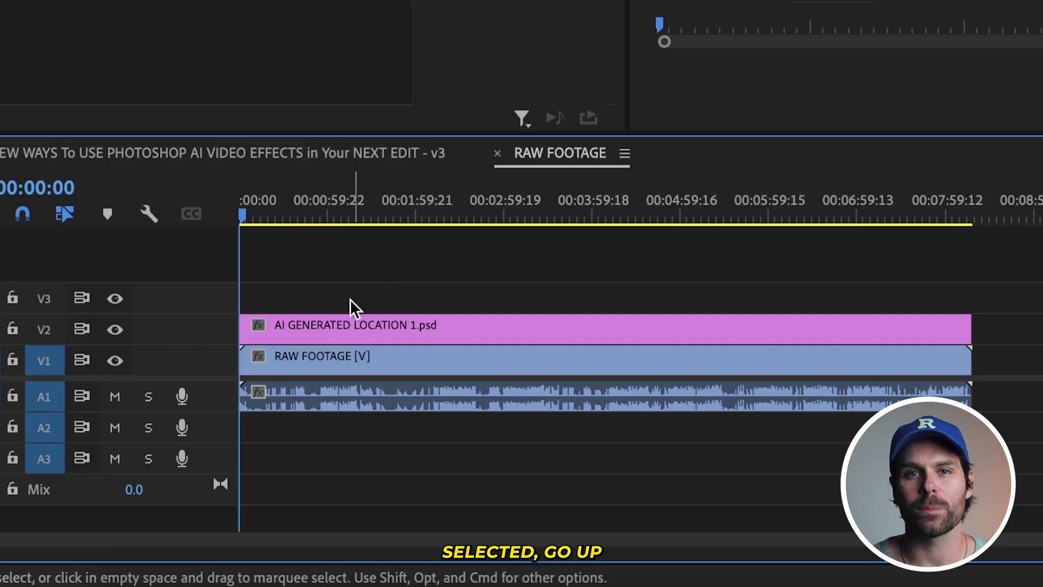
- Draw a pen opacity mask around the man and invert it so the video shows through
{"action": "left_click", "coordinate": [342, 325]}
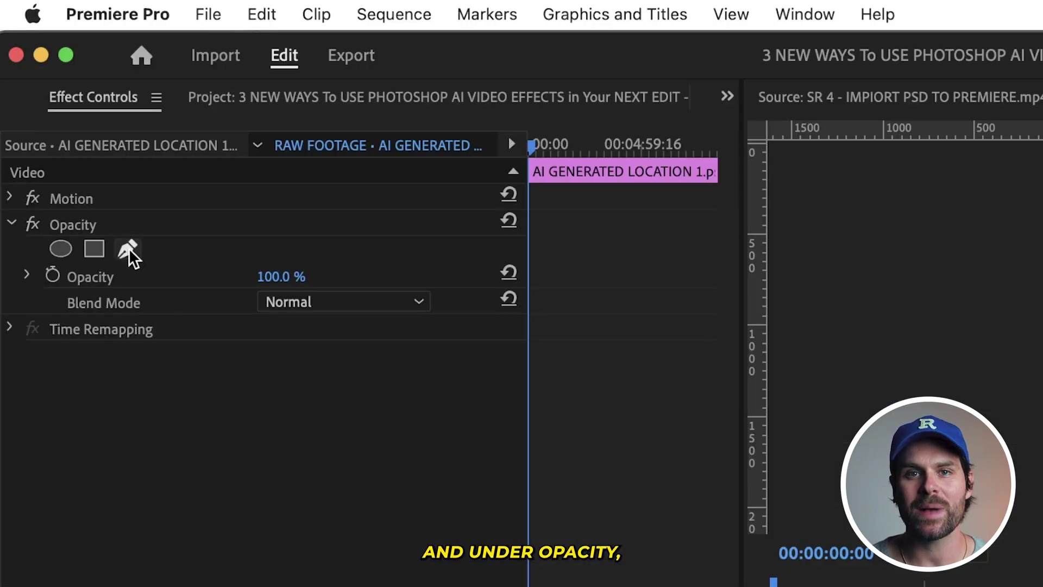
{"action": "left_click", "coordinate": [129, 250]}
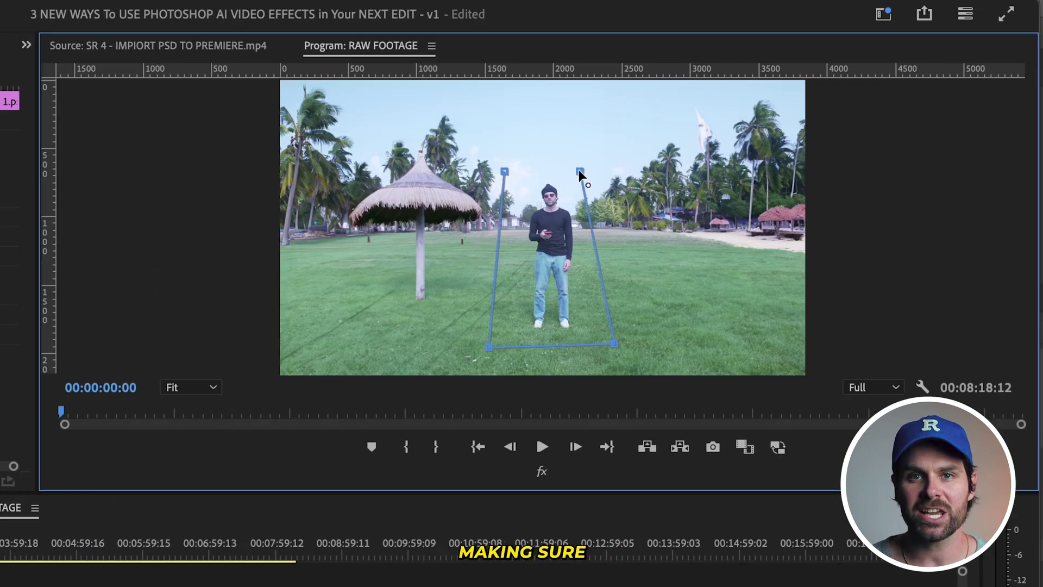
{"action": "left_click", "coordinate": [505, 172]}
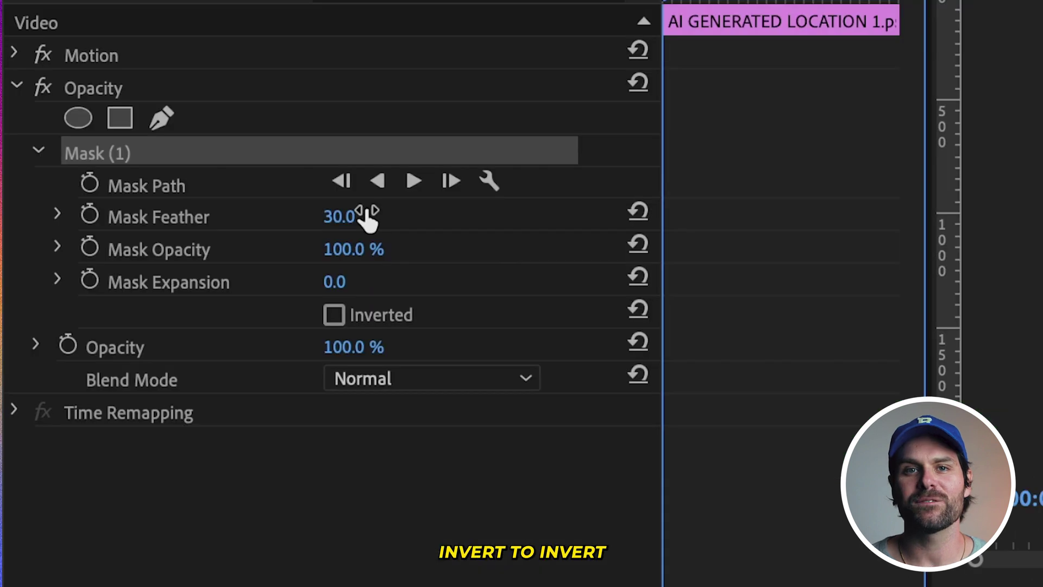
{"action": "left_click", "coordinate": [334, 316]}
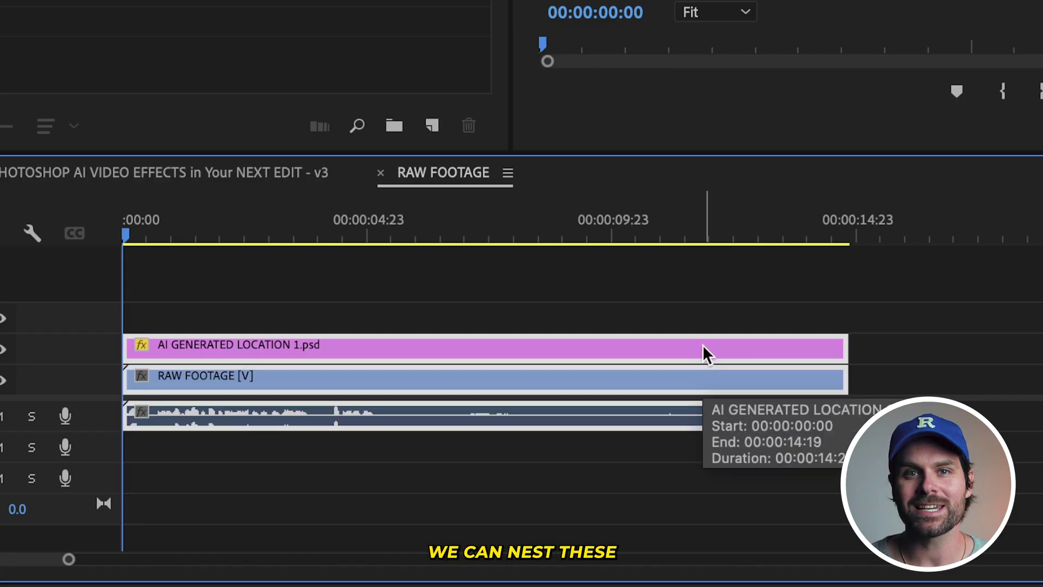
- Nest the stacked clips into one sequence, scale it to fill the frame, and play it back
{"action": "right_click", "coordinate": [703, 353]}
{"action": "scroll", "coordinate": [840, 380], "scroll_direction": "down", "scroll_amount": 5}
{"action": "left_click", "coordinate": [869, 299]}
{"action": "left_click", "coordinate": [872, 85]}
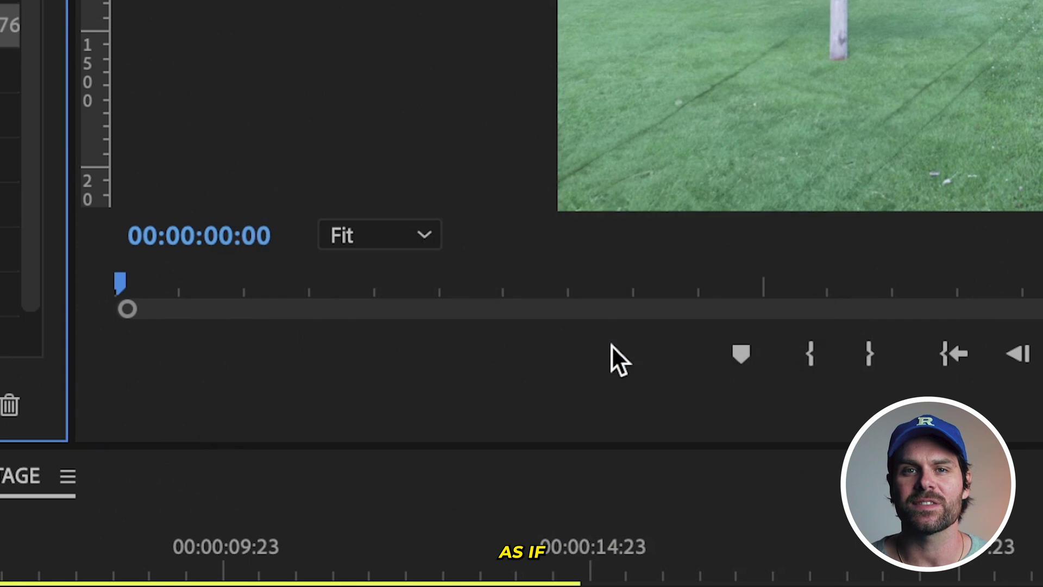
{"action": "left_click", "coordinate": [593, 544]}
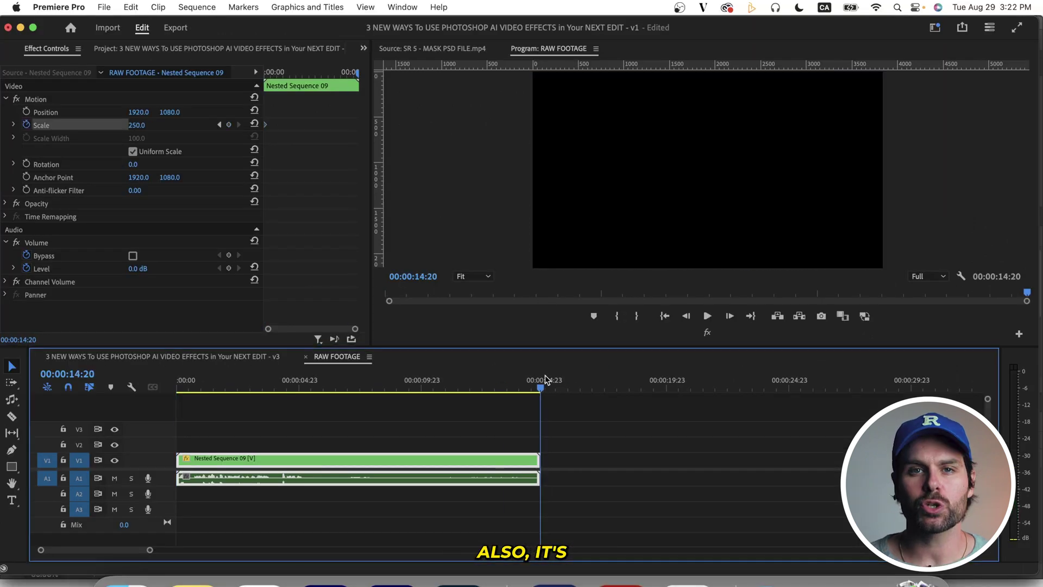
{"action": "left_click", "coordinate": [256, 124]}
{"action": "key", "text": "space"}
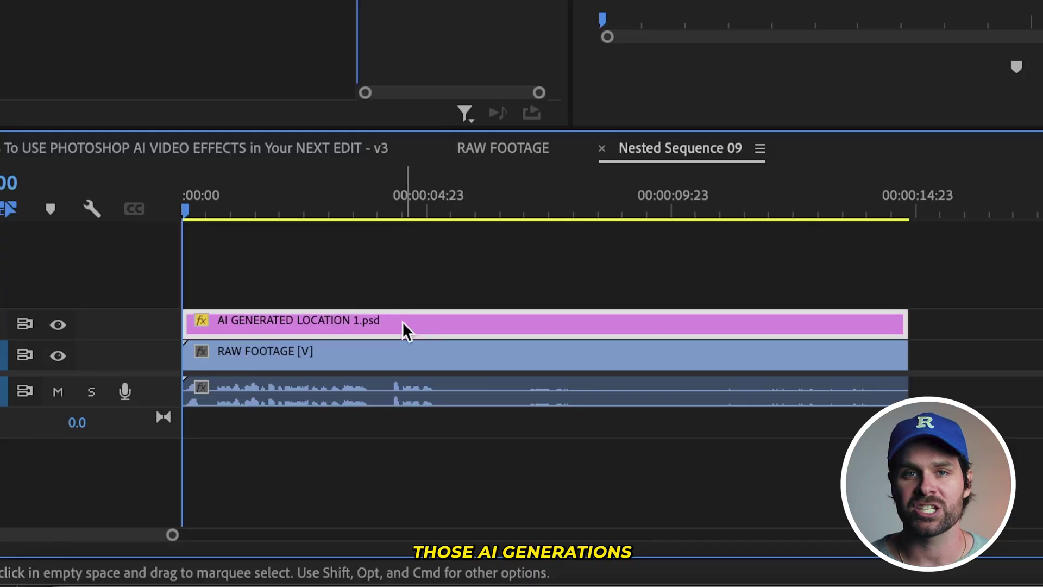
- Edit the location PSD original in Photoshop and switch to the red umbrella variation
{"action": "right_click", "coordinate": [425, 331]}
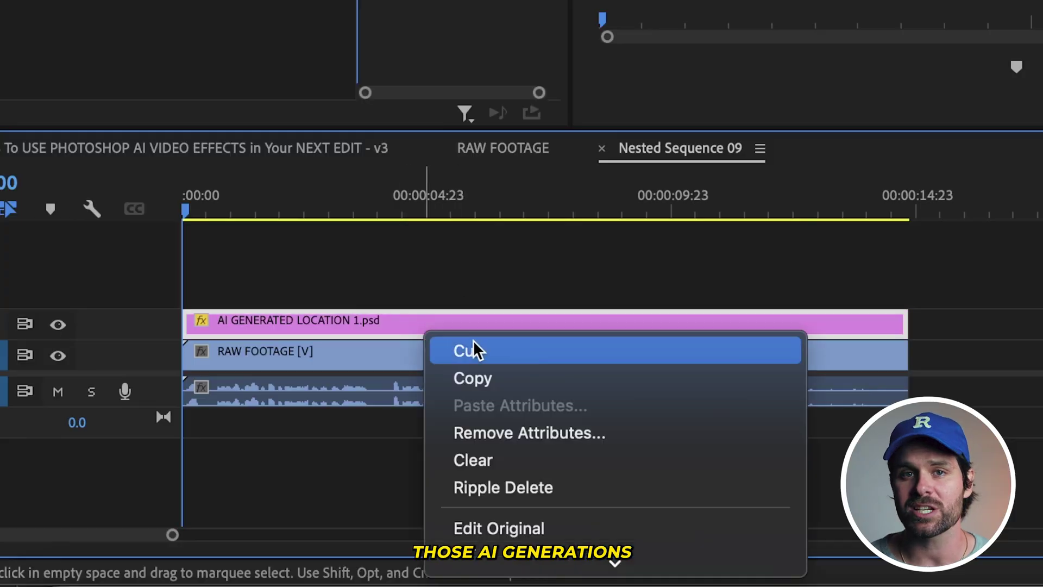
{"action": "left_click", "coordinate": [552, 523]}
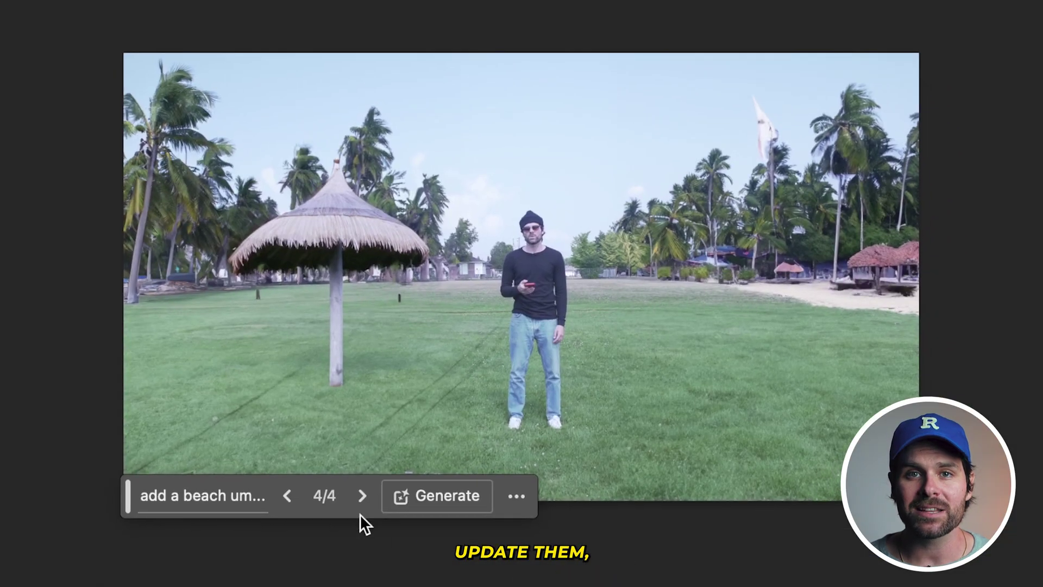
{"action": "left_click", "coordinate": [362, 497]}
{"action": "left_click", "coordinate": [363, 503]}
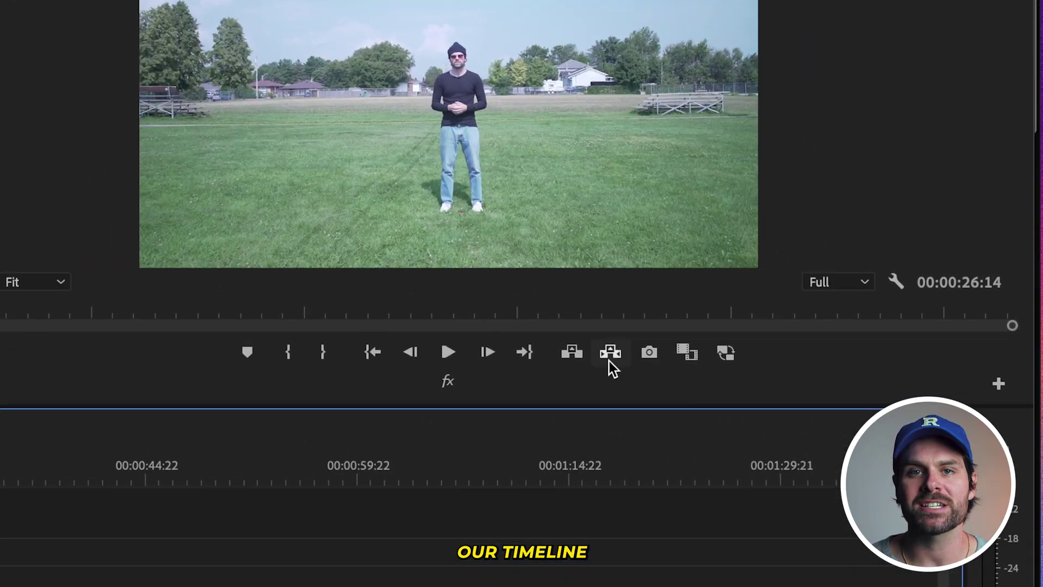
- Export the current C0009 frame as a TIFF named REFERENCE 2 into NEW REFERENCE FRAMES
{"action": "left_click", "coordinate": [821, 315]}
{"action": "type", "text": "REFERENCE 2"}
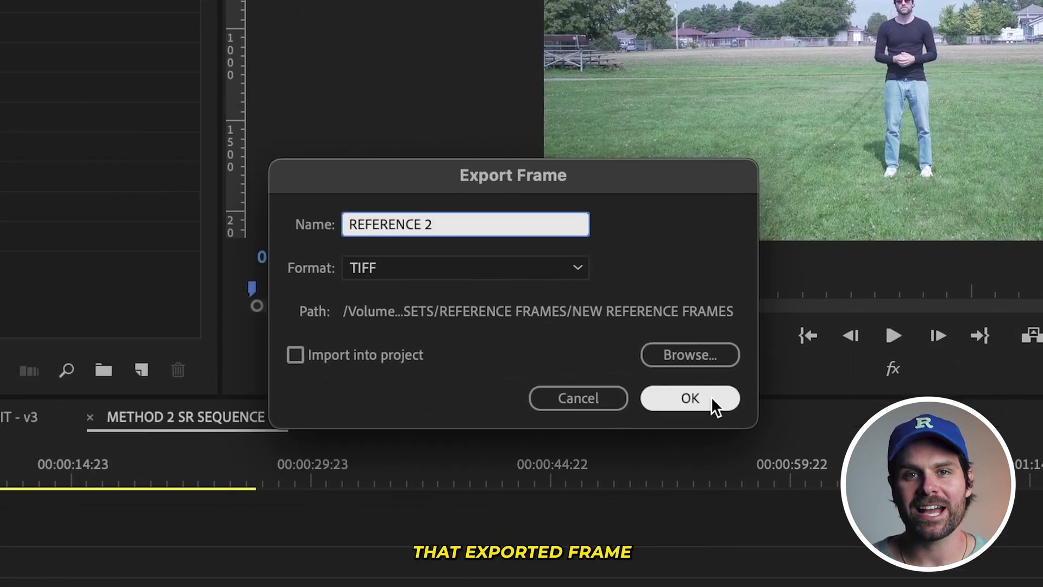
{"action": "left_click", "coordinate": [735, 400]}
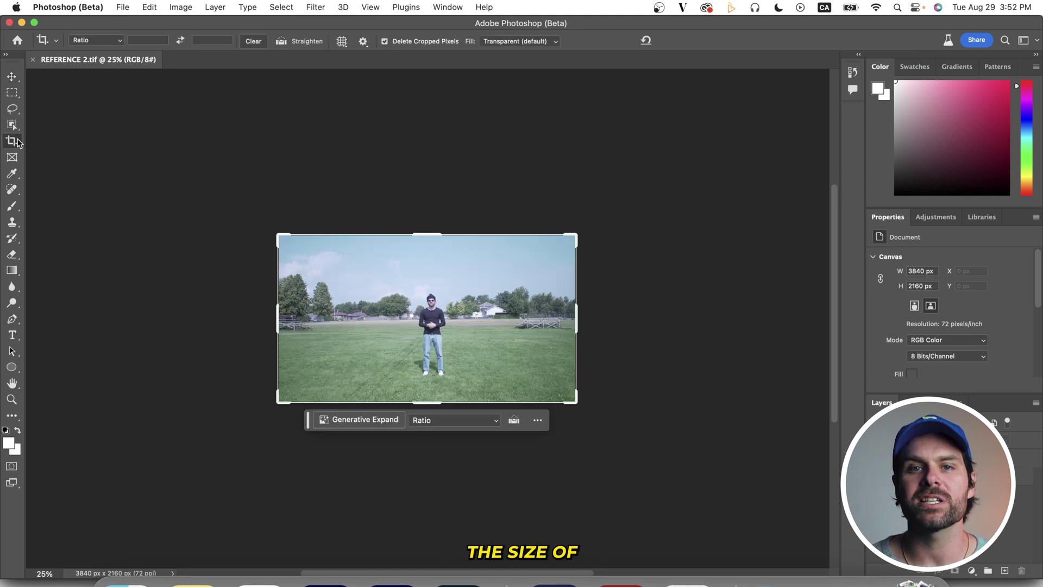
- Expand the REFERENCE 2 canvas with the Crop tool and centre the image on it
{"action": "left_click_drag", "start_coordinate": [420, 398], "coordinate": [403, 519]}
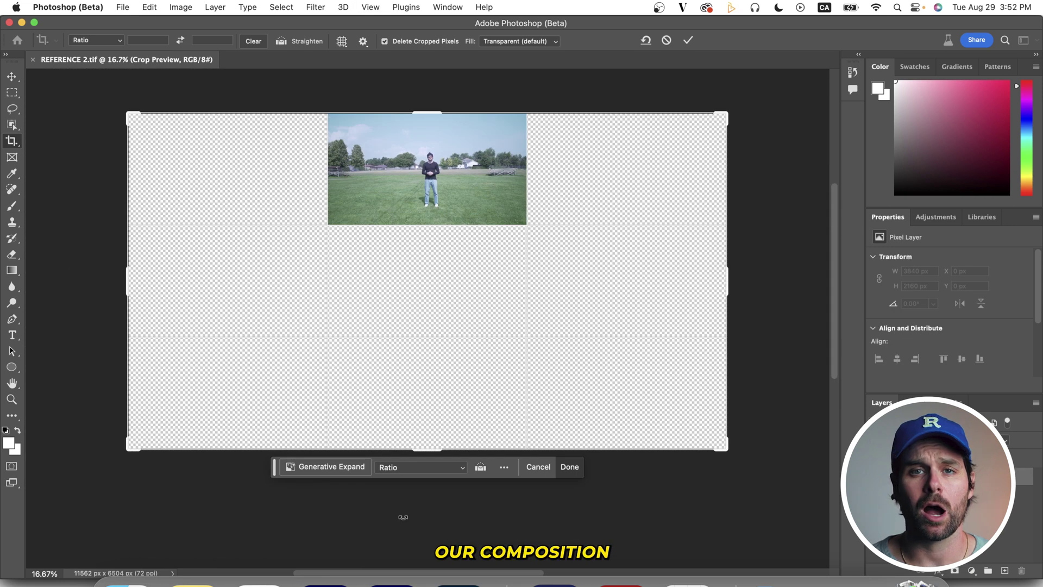
{"action": "left_click", "coordinate": [688, 41]}
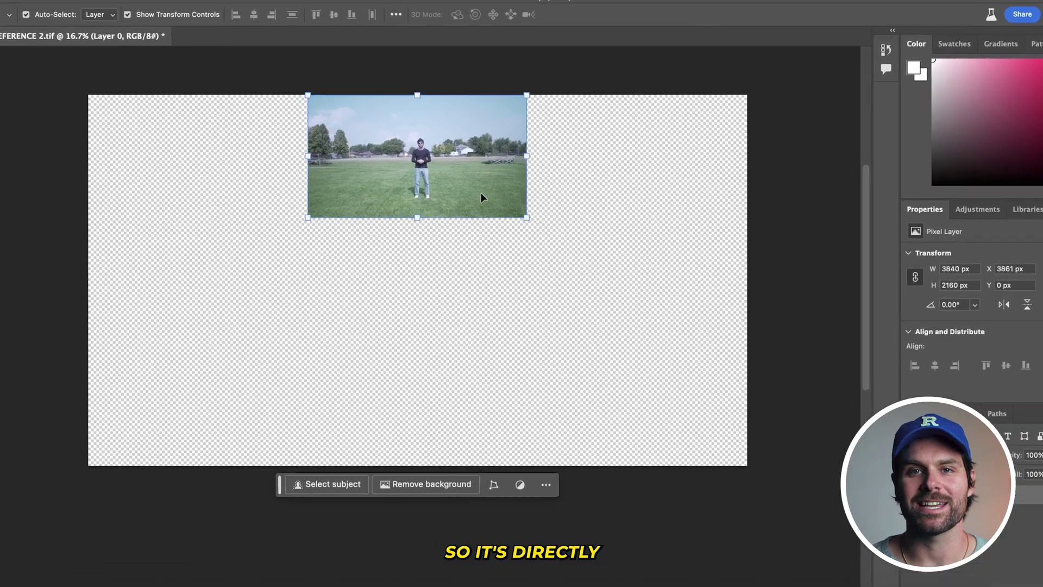
{"action": "left_click_drag", "start_coordinate": [483, 206], "coordinate": [465, 328]}
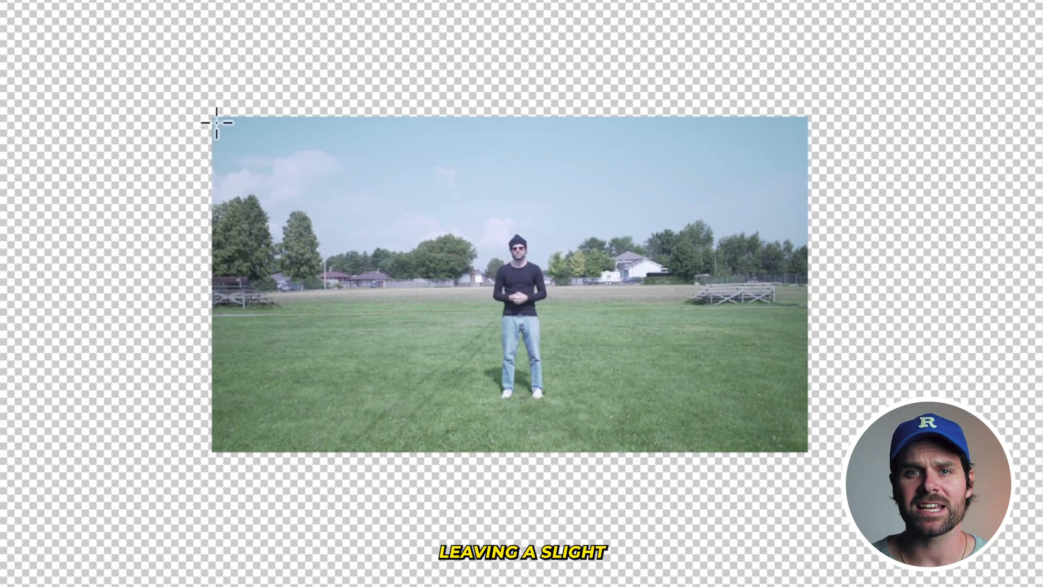
- Select the empty surroundings, generative-fill 'extend the landscape' keeping the first variation, and save it
{"action": "left_click_drag", "start_coordinate": [800, 446], "coordinate": [801, 444]}
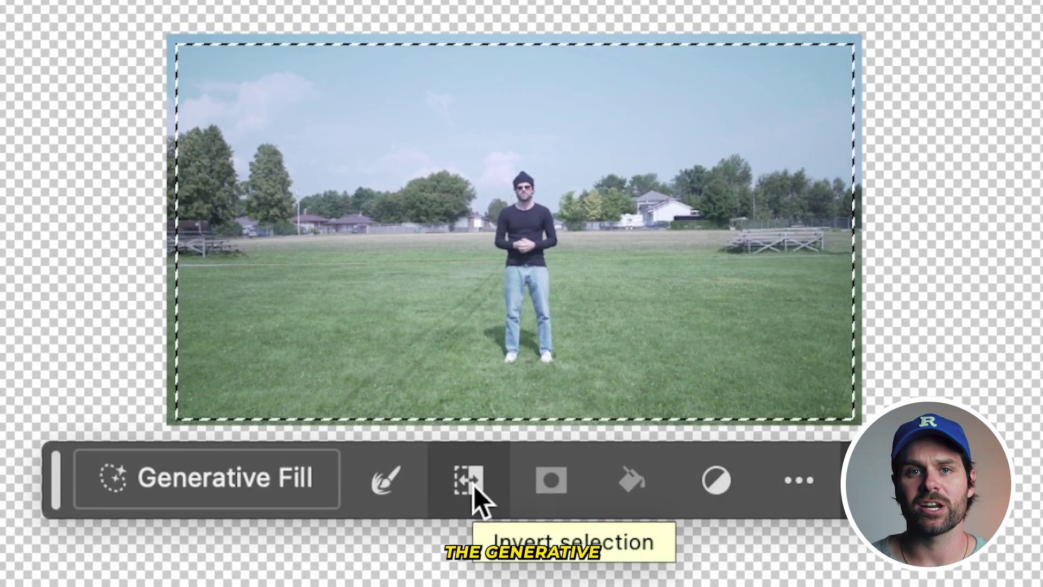
{"action": "left_click", "coordinate": [474, 485]}
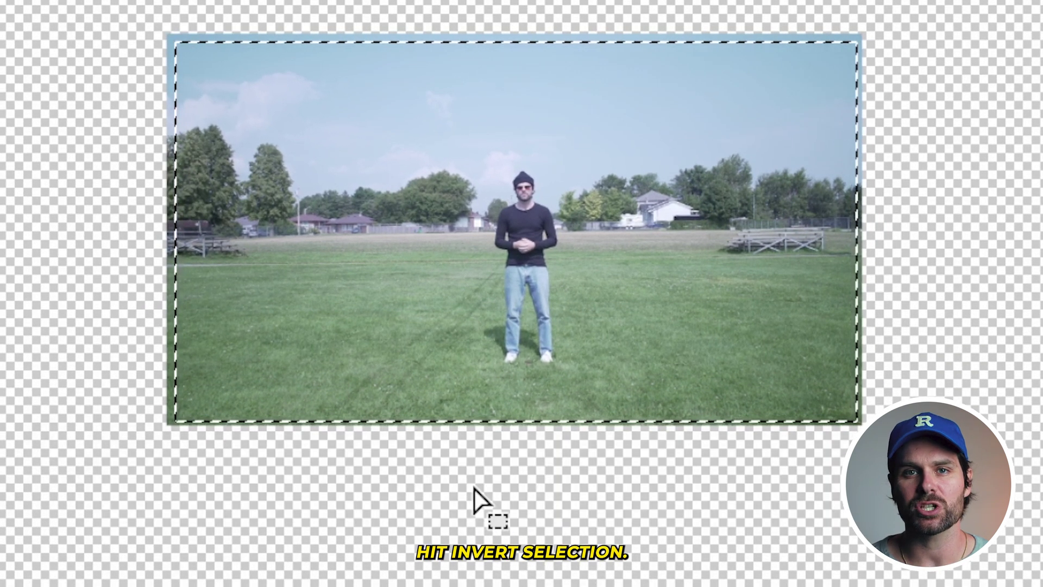
{"action": "left_click", "coordinate": [366, 537]}
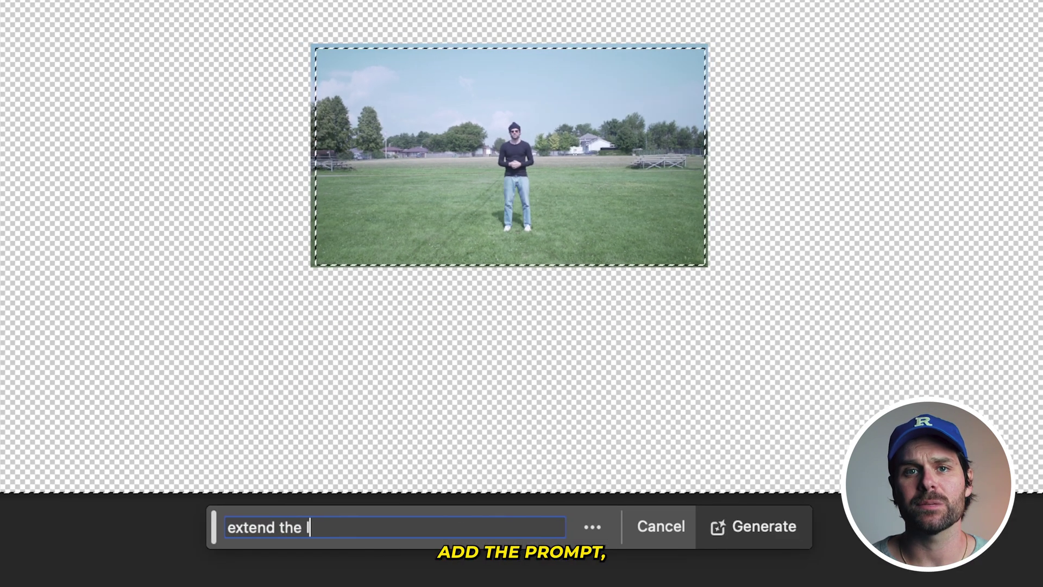
{"action": "left_click", "coordinate": [759, 521]}
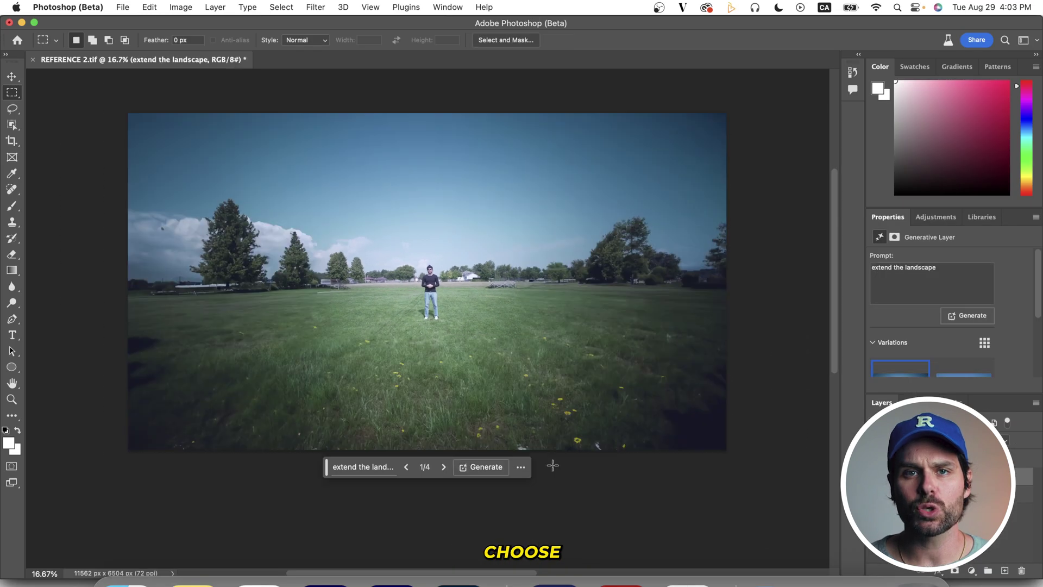
{"action": "left_click", "coordinate": [444, 467]}
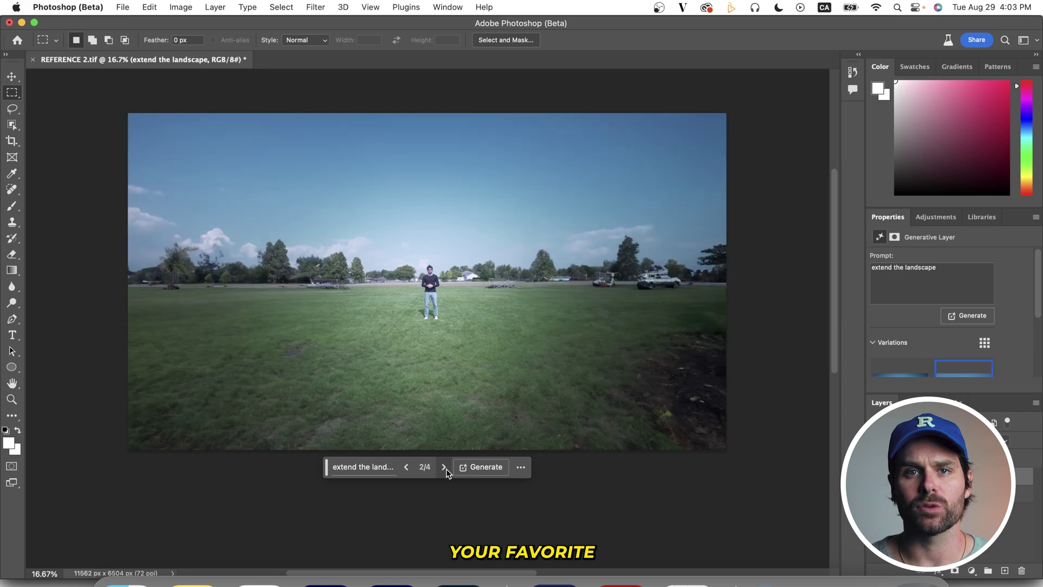
{"action": "left_click", "coordinate": [444, 467]}
{"action": "left_click", "coordinate": [444, 467]}
{"action": "left_click", "coordinate": [444, 467]}
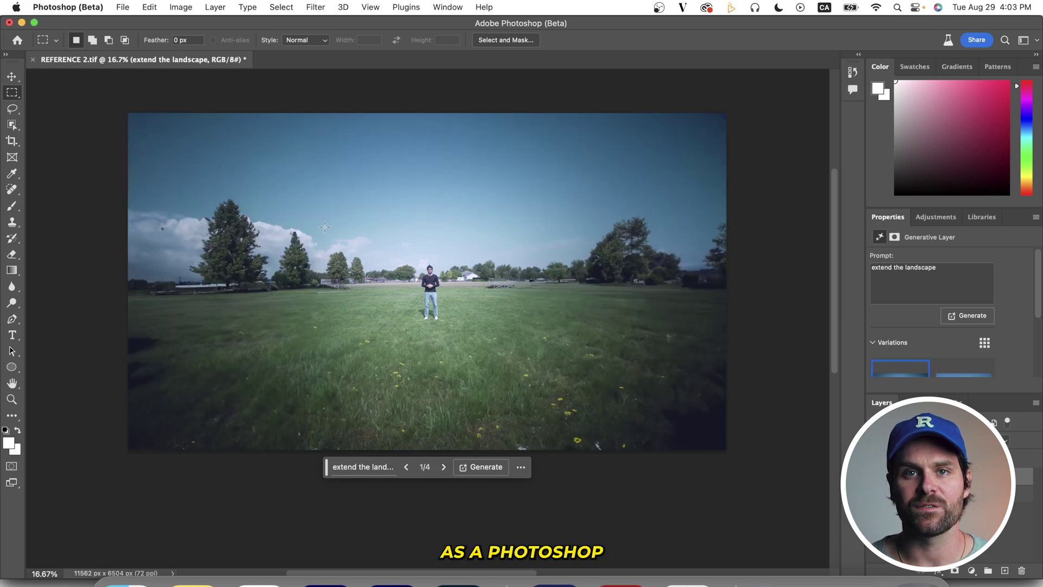
{"action": "left_click", "coordinate": [123, 7]}
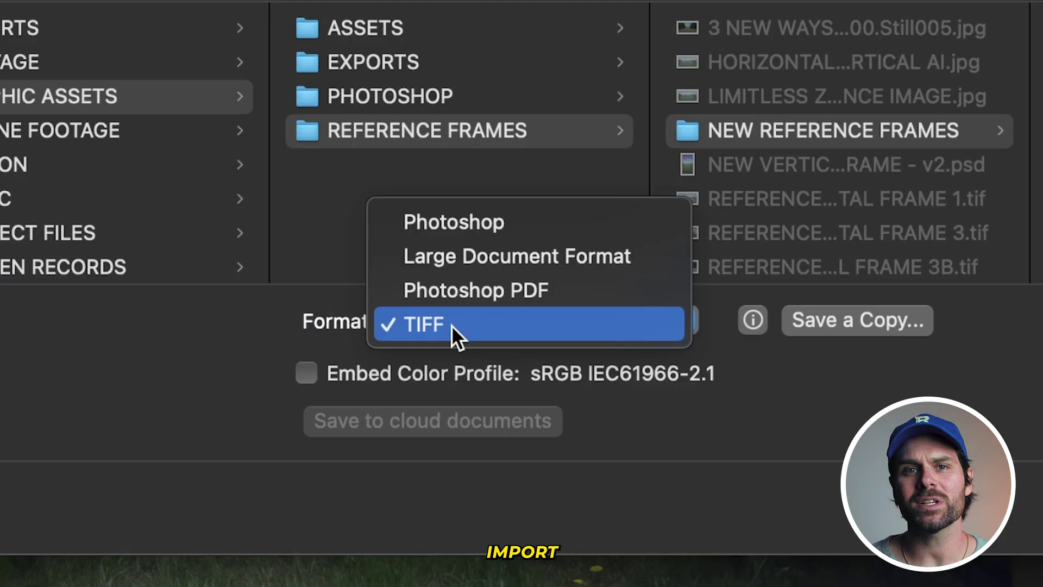
{"action": "left_click", "coordinate": [536, 225]}
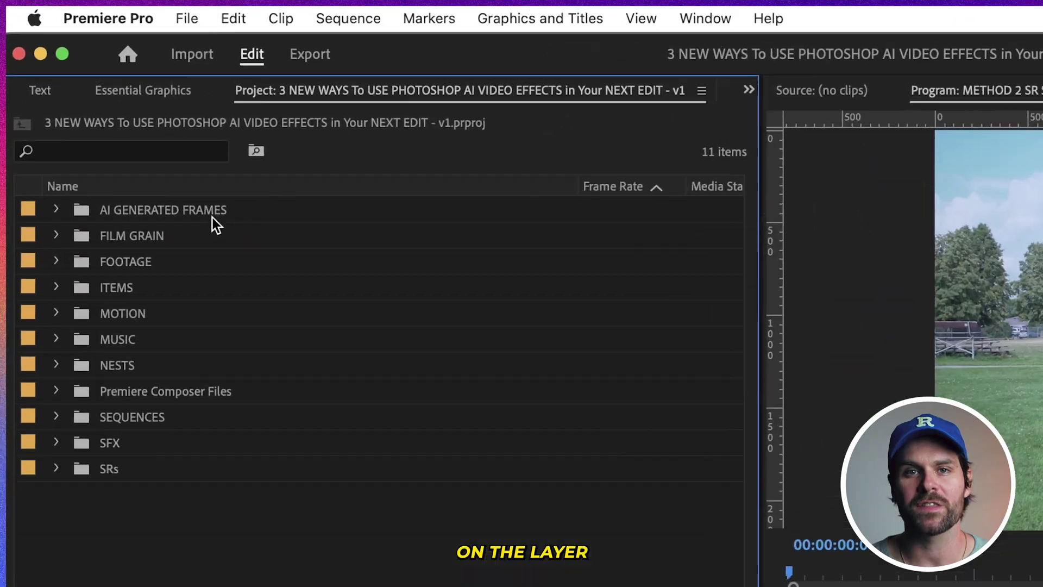
- Put REFERENCE 2 ZOOM.psd from AI GENERATED FRAMES above C0009.MP4, extended to its length
{"action": "left_click", "coordinate": [55, 209]}
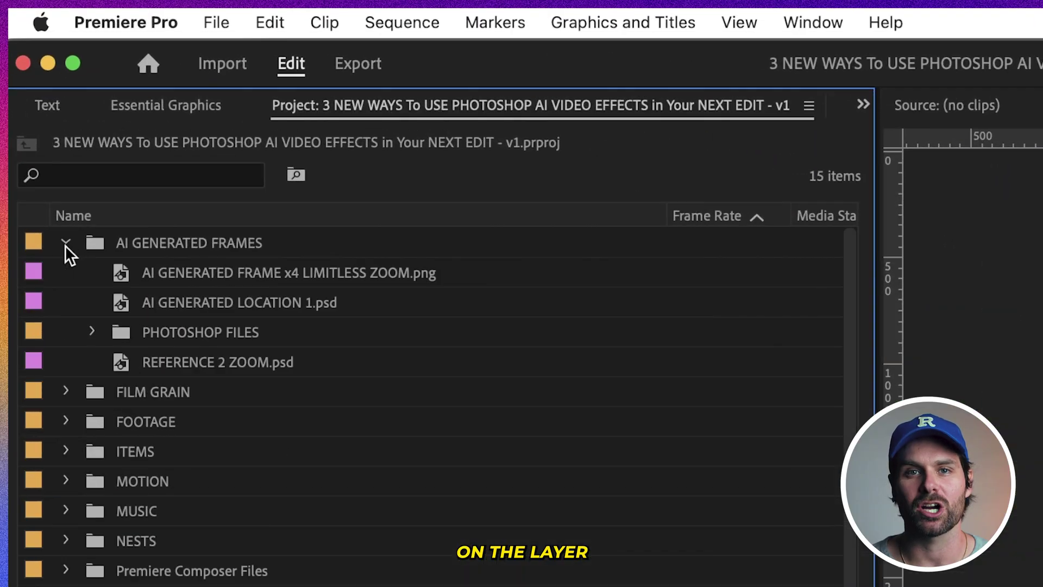
{"action": "left_click_drag", "start_coordinate": [122, 360], "coordinate": [344, 358]}
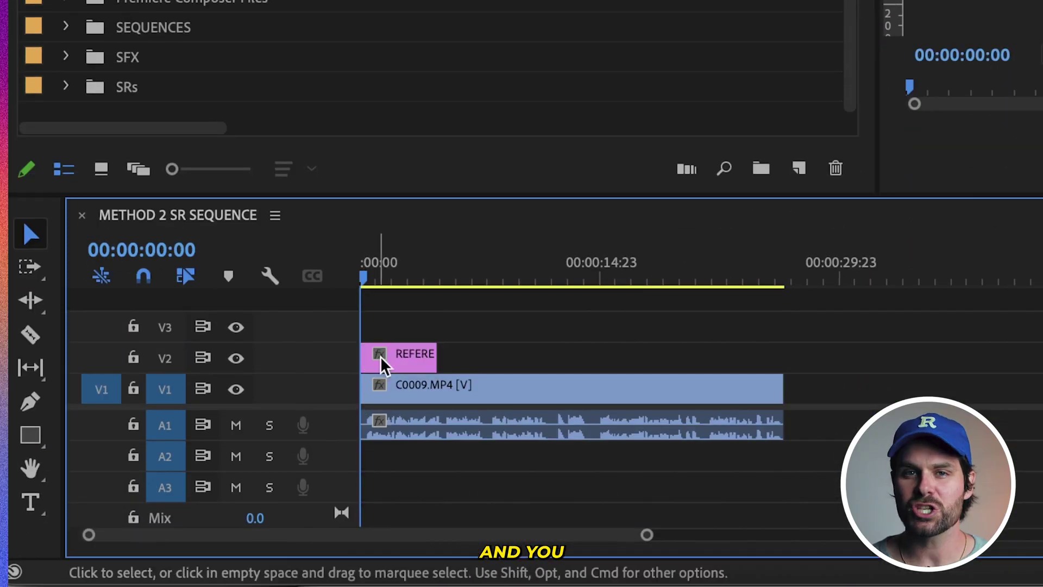
{"action": "left_click_drag", "start_coordinate": [450, 355], "coordinate": [784, 354]}
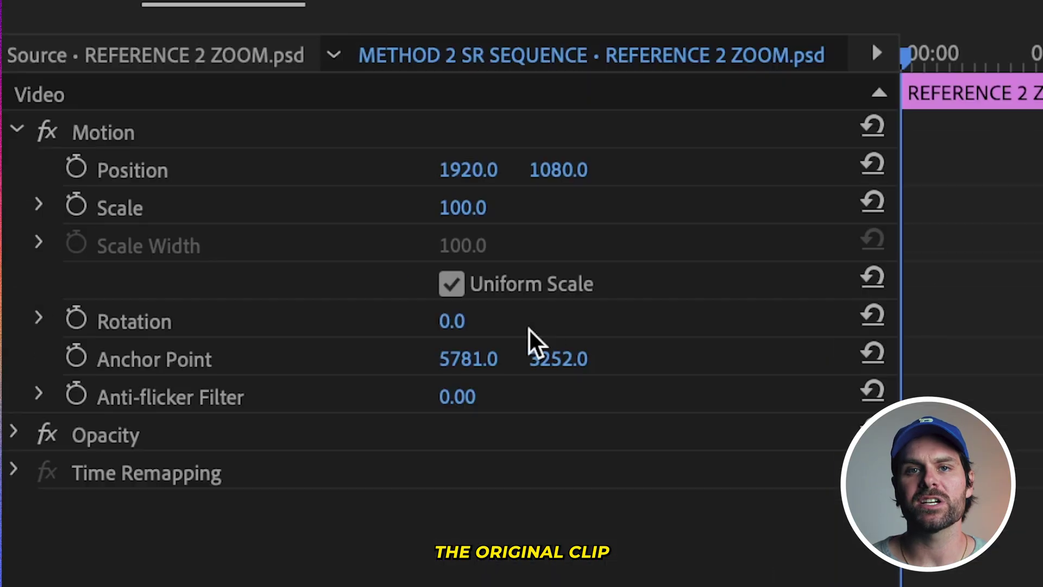
- Set the reference layer's Scale to 50 in Effect Controls
{"action": "left_click", "coordinate": [465, 205]}
{"action": "type", "text": "50"}
{"action": "key", "text": "Return"}
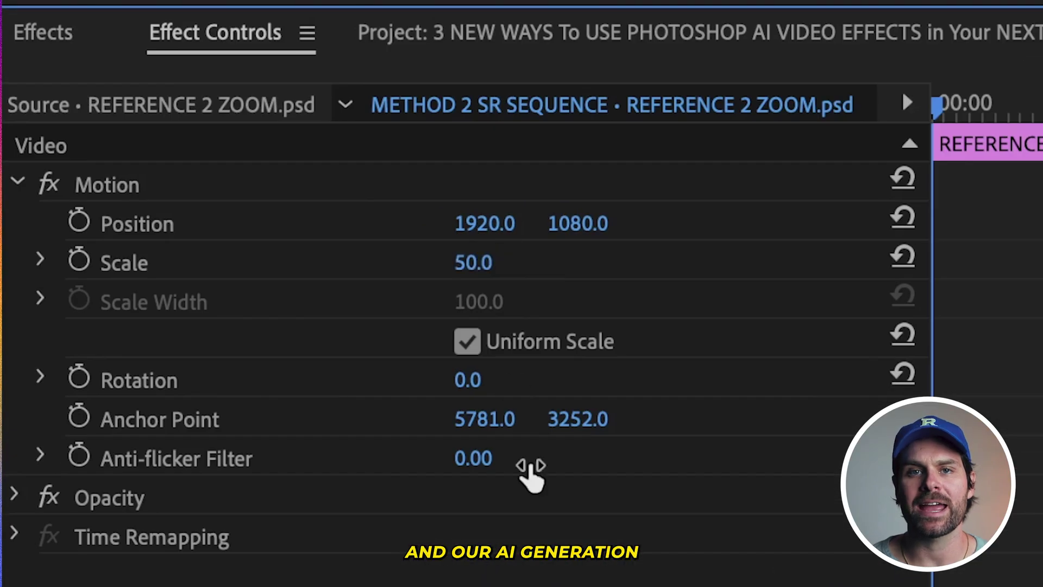
{"action": "left_click", "coordinate": [239, 478]}
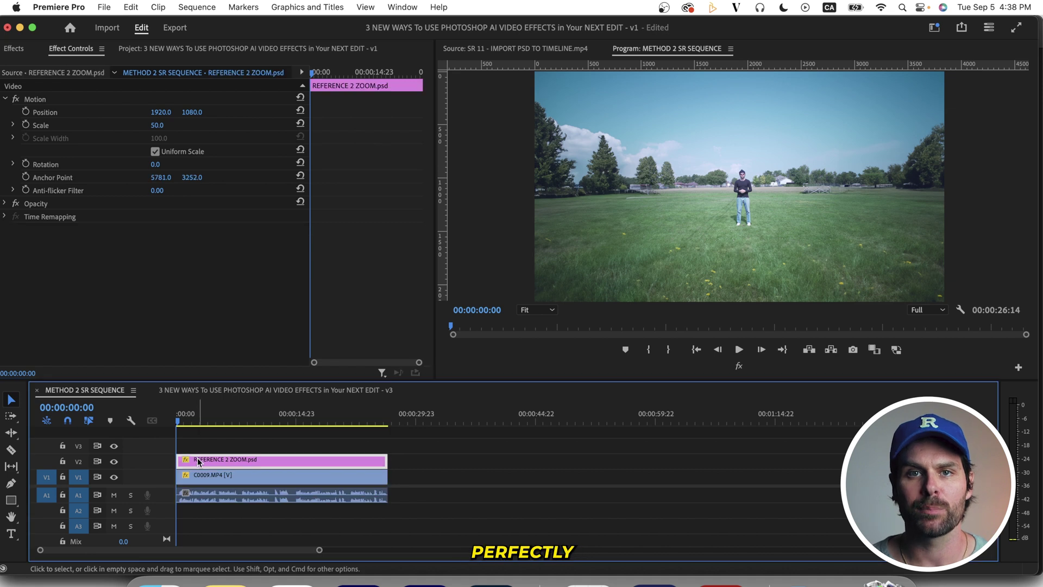
- Toggle the REFERENCE 2 ZOOM.psd layer's visibility on and off to compare it with the footage
{"action": "left_click", "coordinate": [115, 462]}
{"action": "left_click", "coordinate": [114, 461]}
{"action": "left_click", "coordinate": [115, 462]}
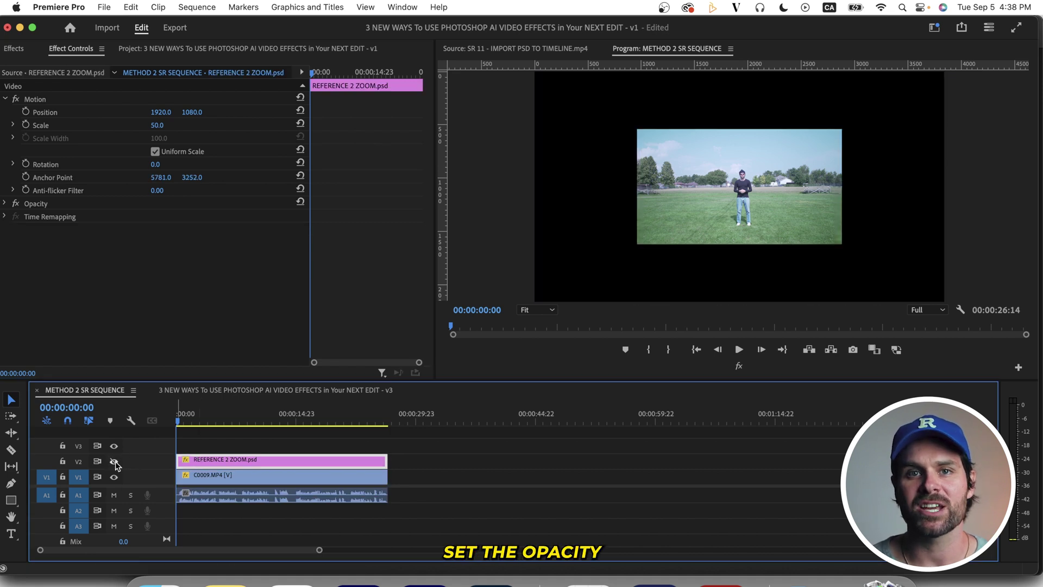
{"action": "left_click", "coordinate": [115, 462]}
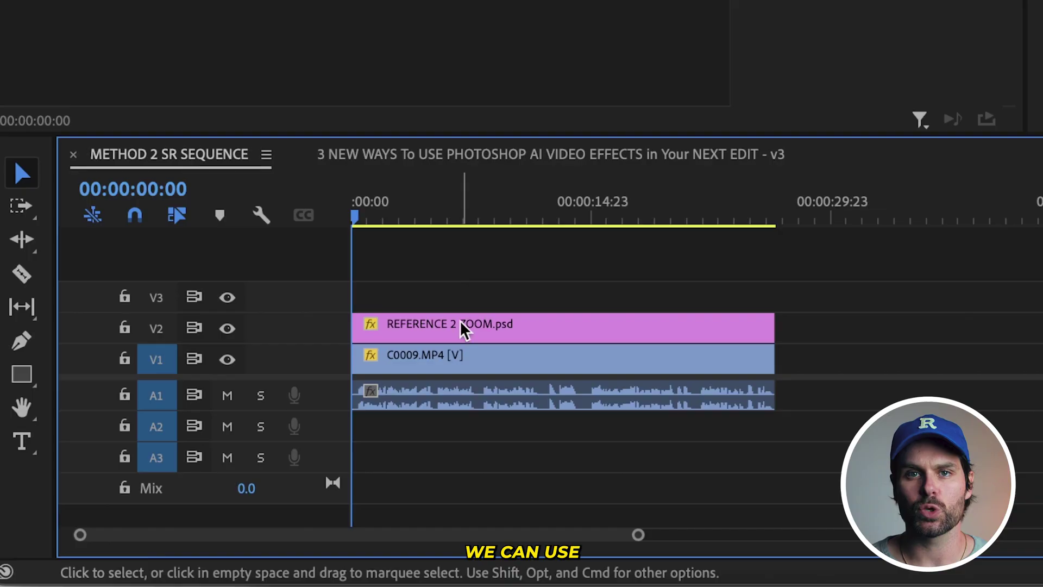
- Draw a freeform Opacity mask around the subject on REFERENCE 2 ZOOM.psd and invert it
{"action": "left_click", "coordinate": [459, 322]}
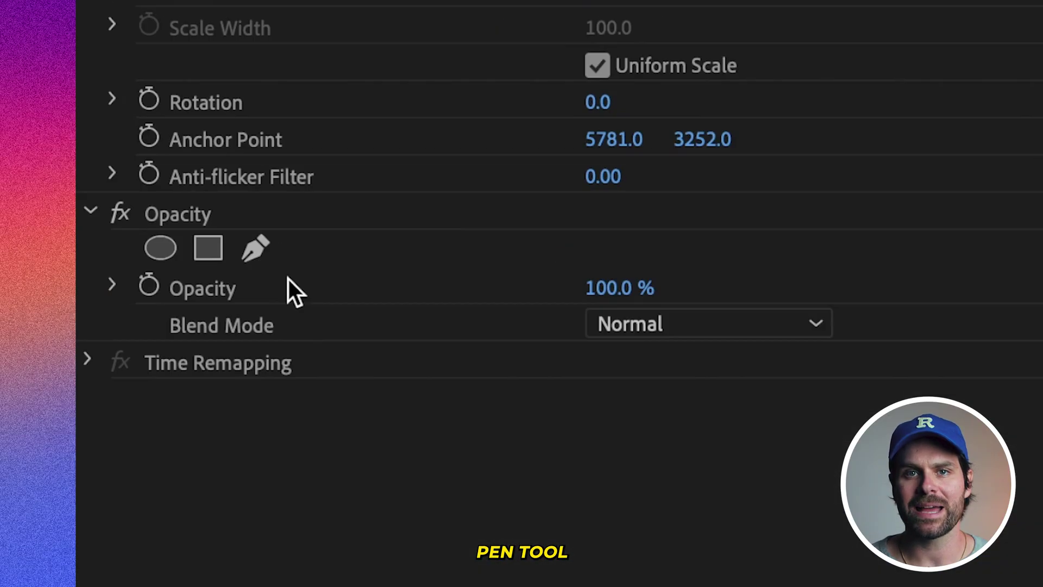
{"action": "left_click", "coordinate": [278, 316]}
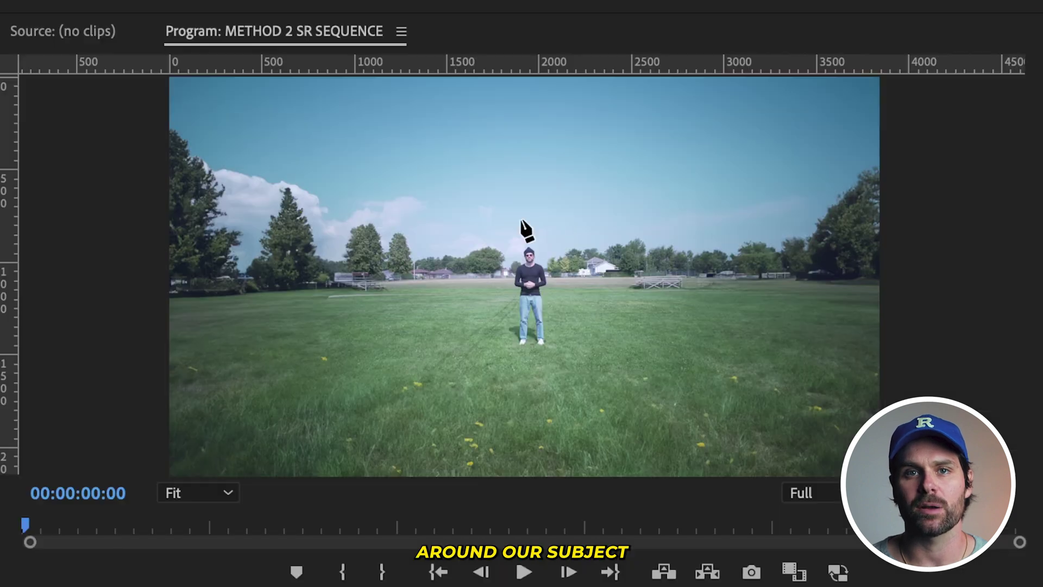
{"action": "left_click", "coordinate": [522, 222]}
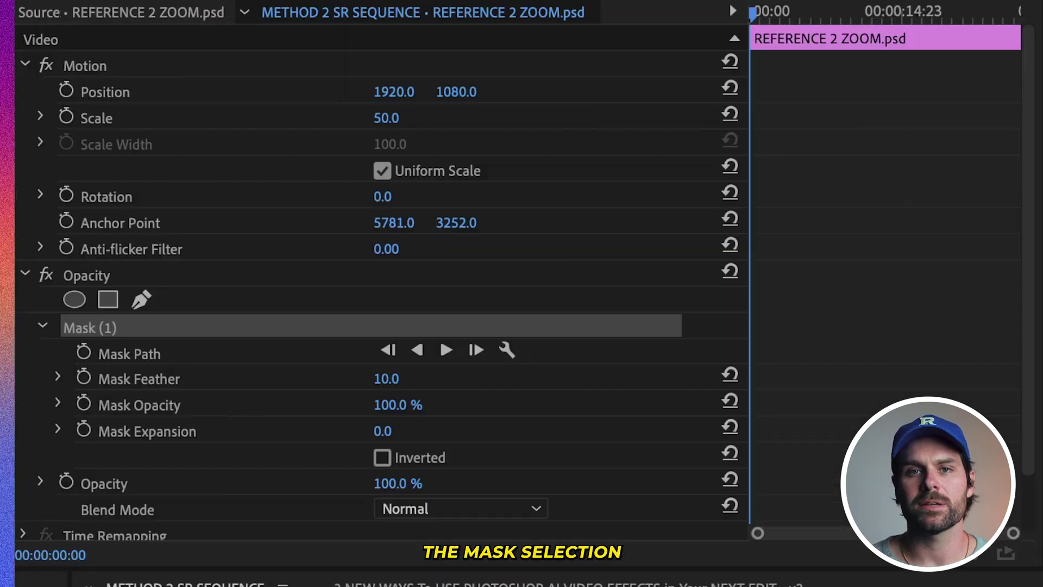
{"action": "left_click", "coordinate": [500, 391]}
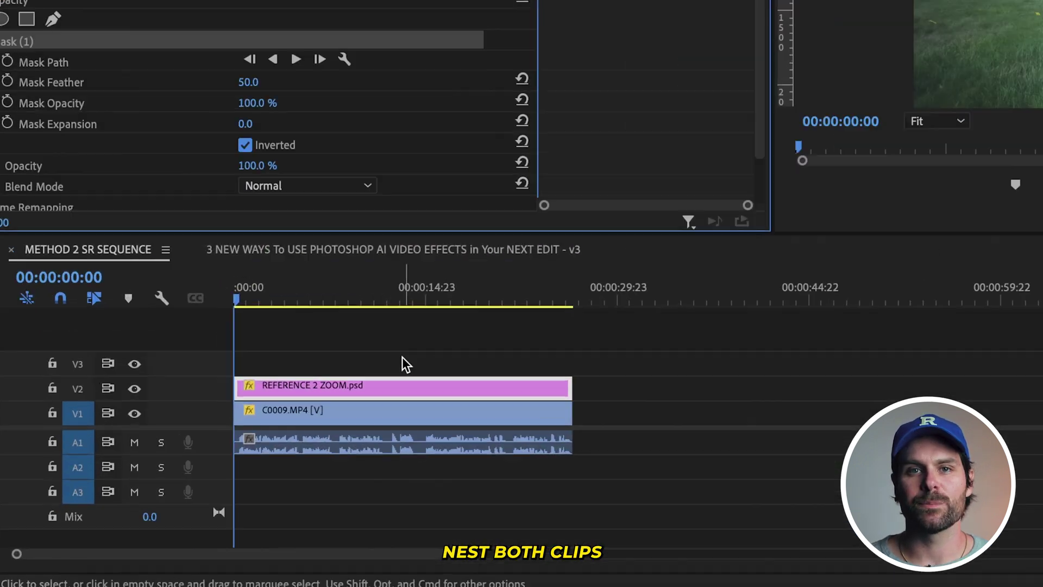
- Nest the reference image and the footage clip into one sequence
{"action": "left_click_drag", "start_coordinate": [404, 357], "coordinate": [353, 404]}
{"action": "right_click", "coordinate": [600, 311]}
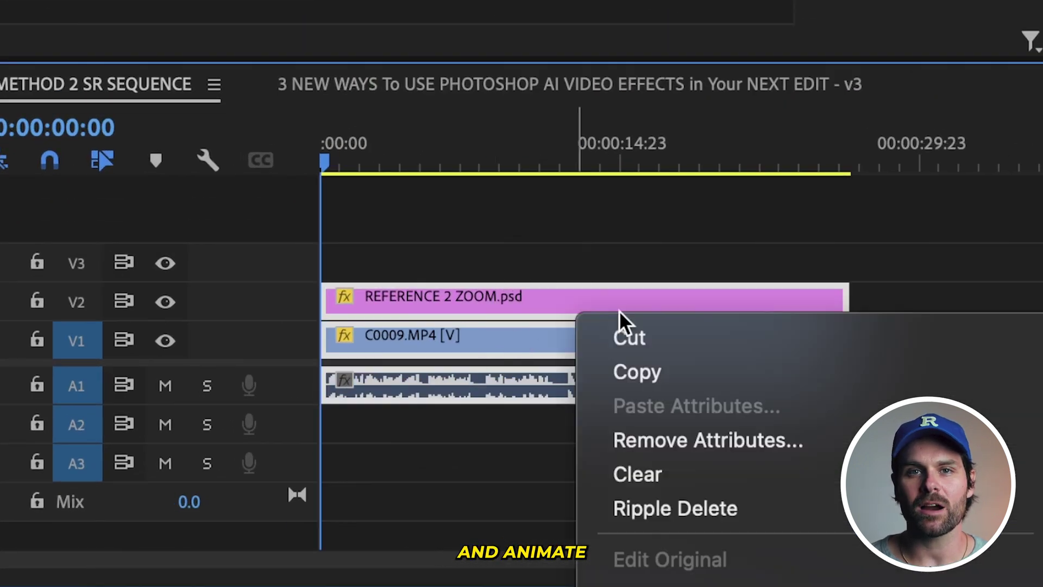
{"action": "scroll", "coordinate": [652, 326], "scroll_direction": "down", "scroll_amount": 5}
{"action": "left_click", "coordinate": [675, 342]}
{"action": "left_click", "coordinate": [559, 317]}
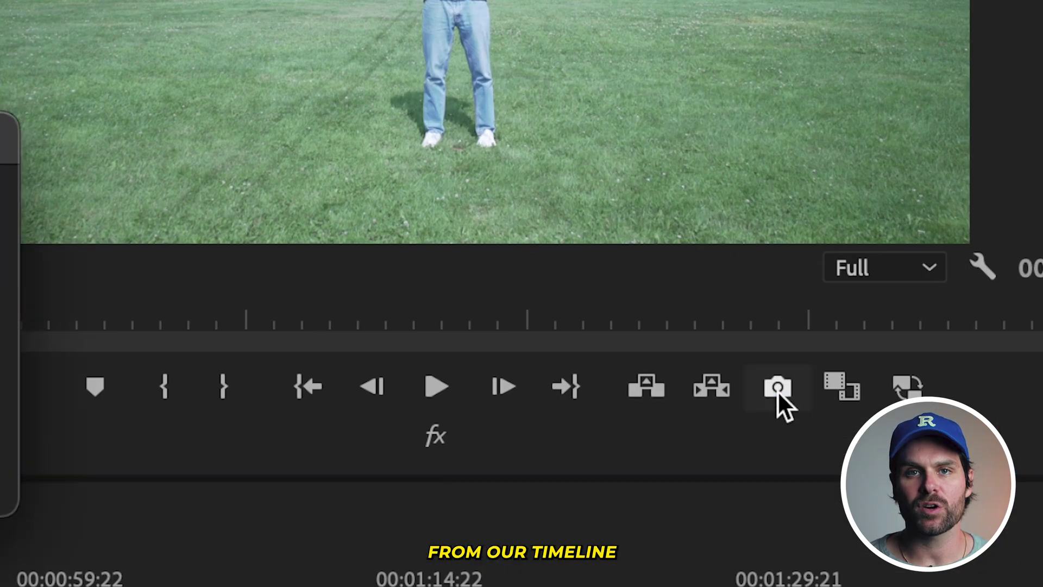
- Export the current Program frame as a TIFF still named REFERENCE into NEW REFERENCE FRAMES
{"action": "left_click", "coordinate": [777, 388]}
{"action": "type", "text": "REFERENCE 3"}
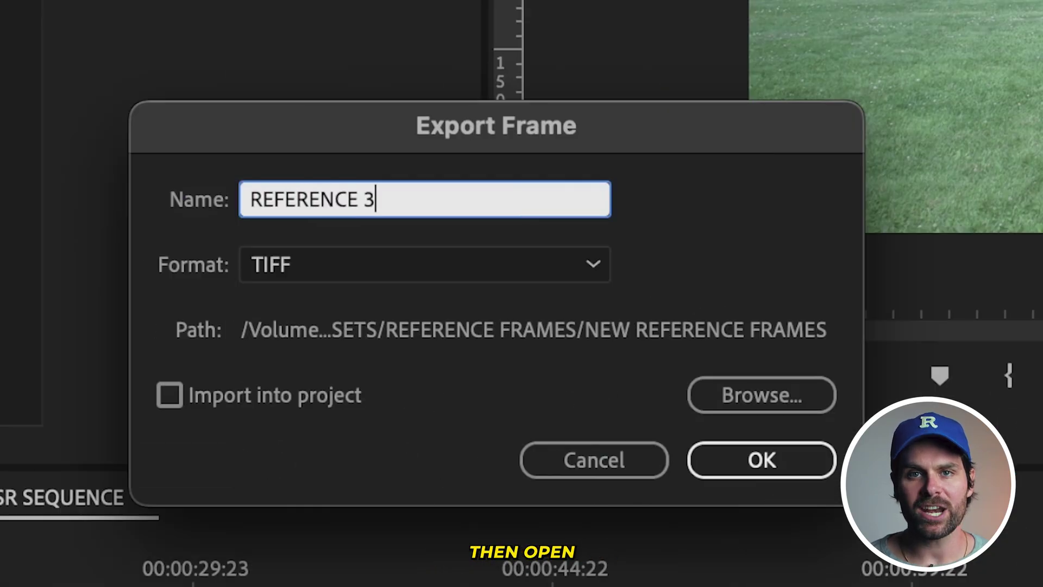
{"action": "left_click", "coordinate": [775, 460]}
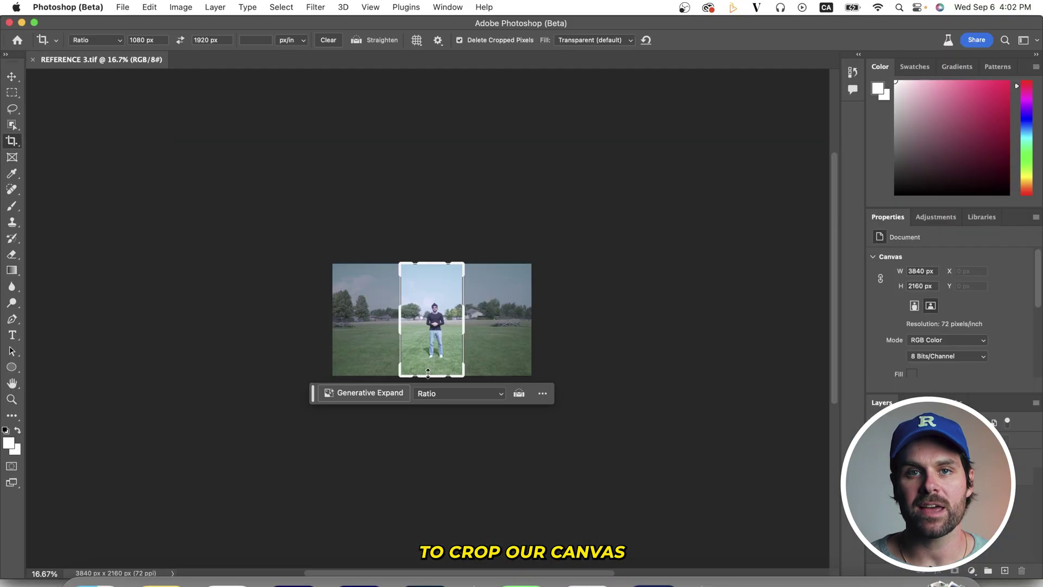
- Extend REFERENCE 3.tif to a 1080 × 1920 canvas, centre the photo, and select the empty top band
{"action": "left_click_drag", "start_coordinate": [429, 373], "coordinate": [418, 425]}
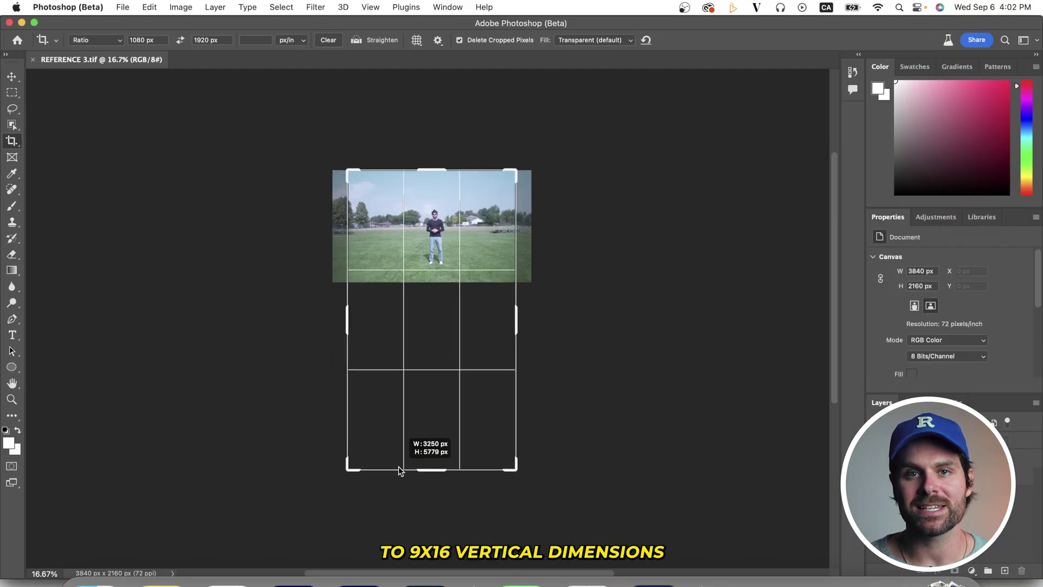
{"action": "left_click_drag", "start_coordinate": [376, 491], "coordinate": [376, 490]}
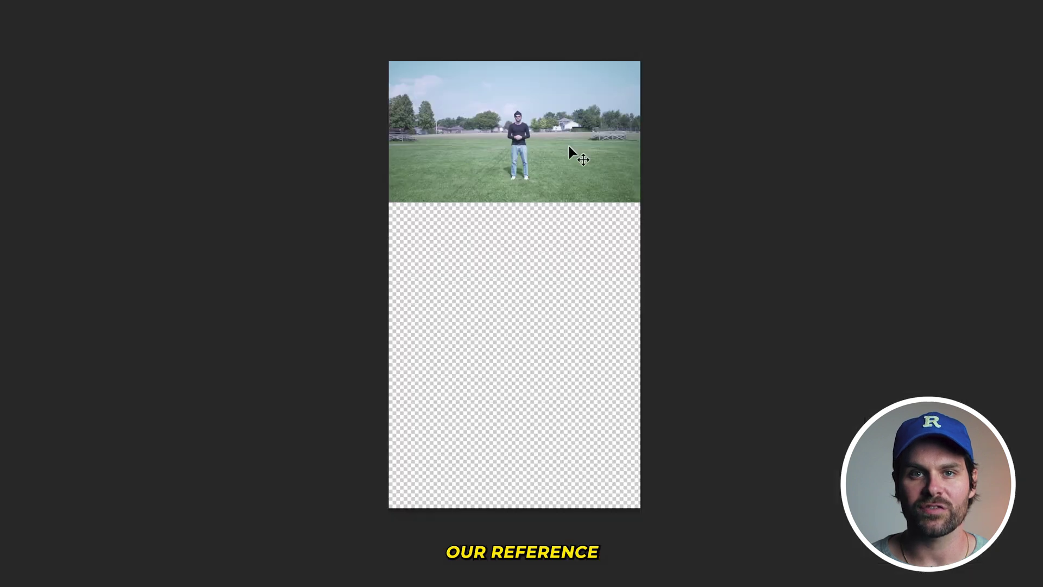
{"action": "left_click_drag", "start_coordinate": [577, 156], "coordinate": [576, 301]}
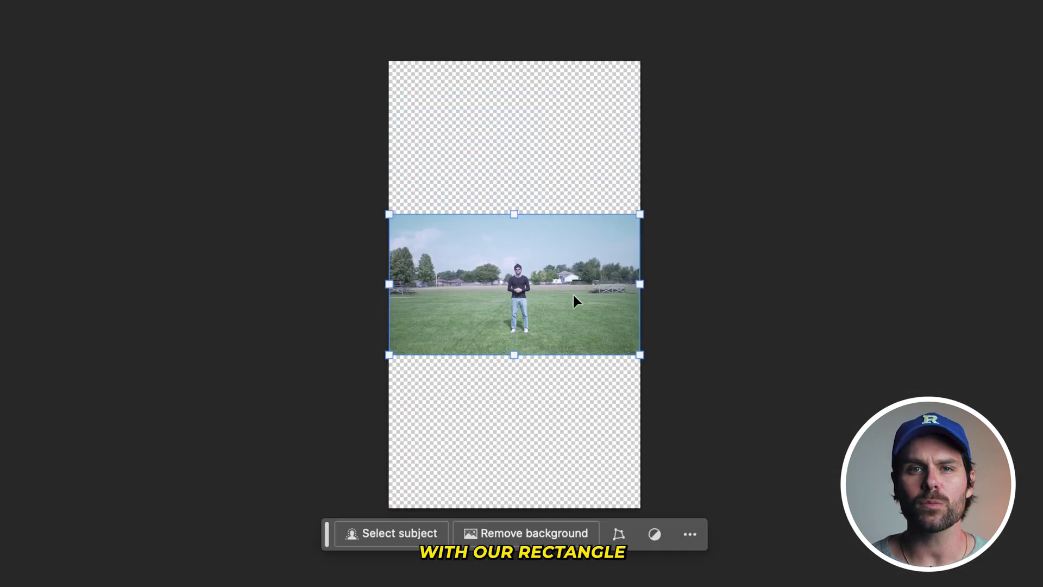
{"action": "left_click", "coordinate": [135, 238]}
{"action": "left_click_drag", "start_coordinate": [388, 61], "coordinate": [553, 181]}
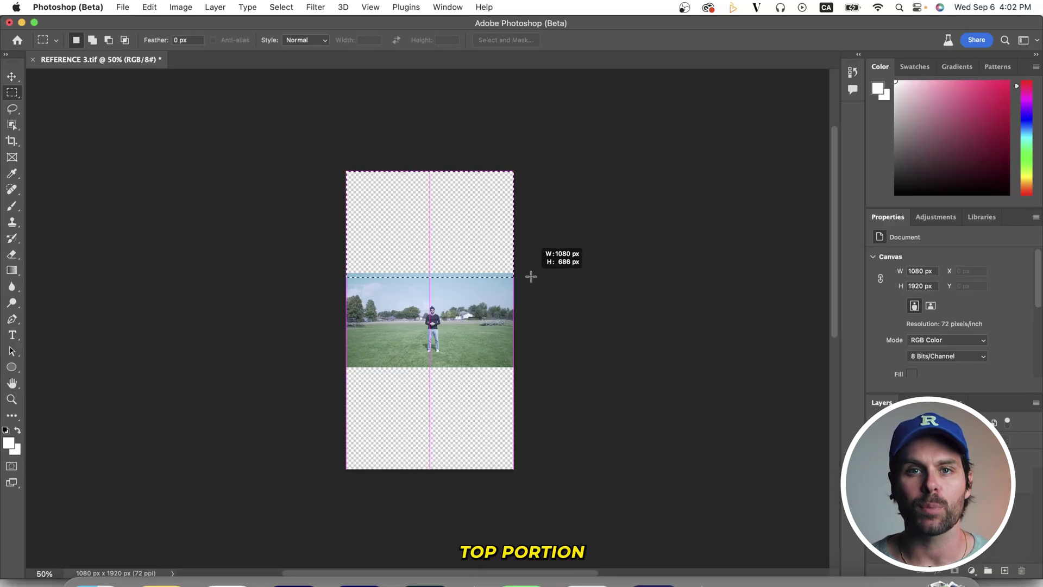
- Generative Fill the top band with 'extend the sky' and cycle through the sky variations
{"action": "type", "text": "tend the sky"}
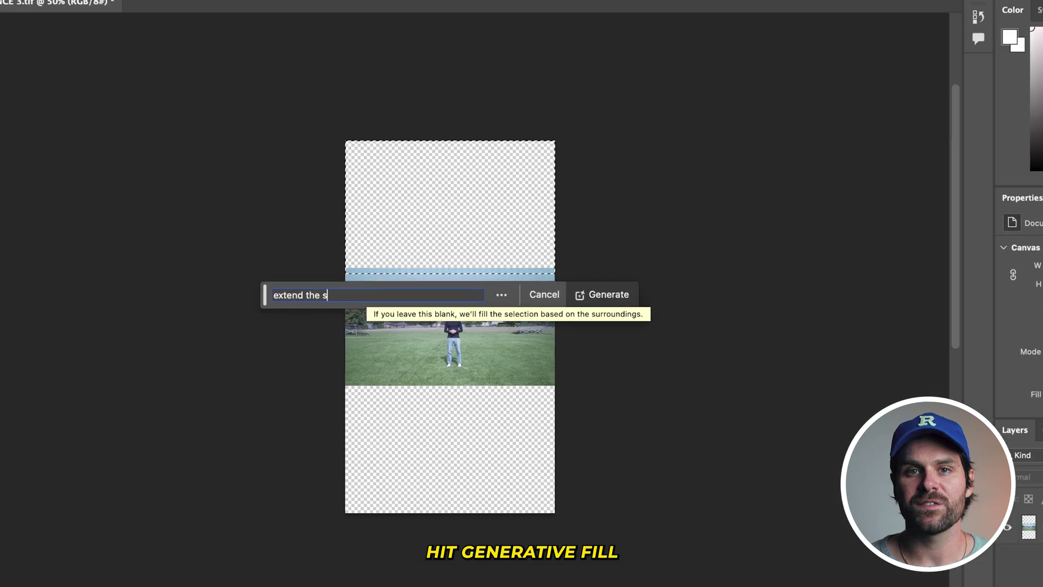
{"action": "left_click", "coordinate": [553, 295]}
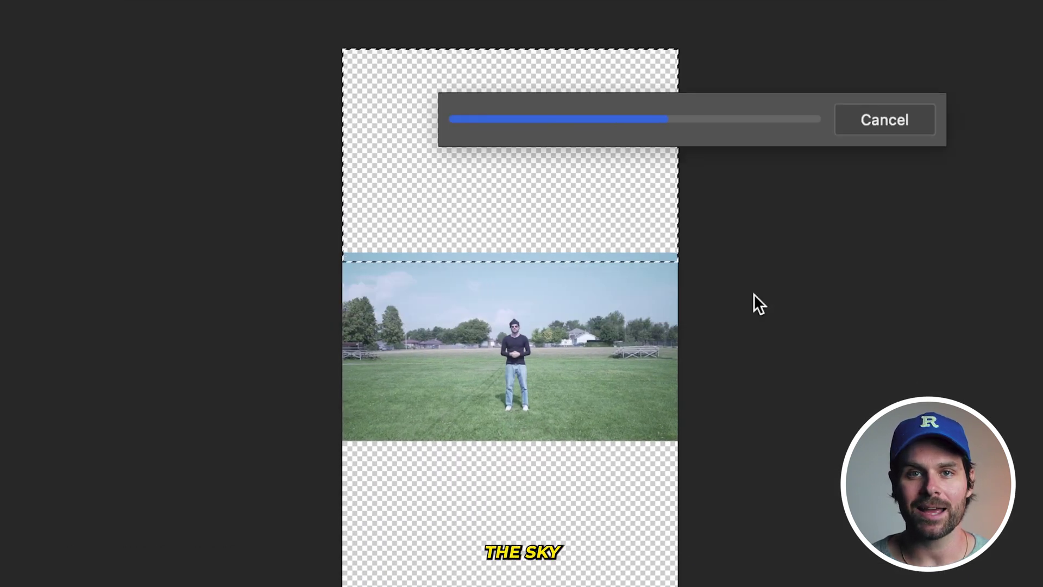
{"action": "left_click", "coordinate": [543, 300]}
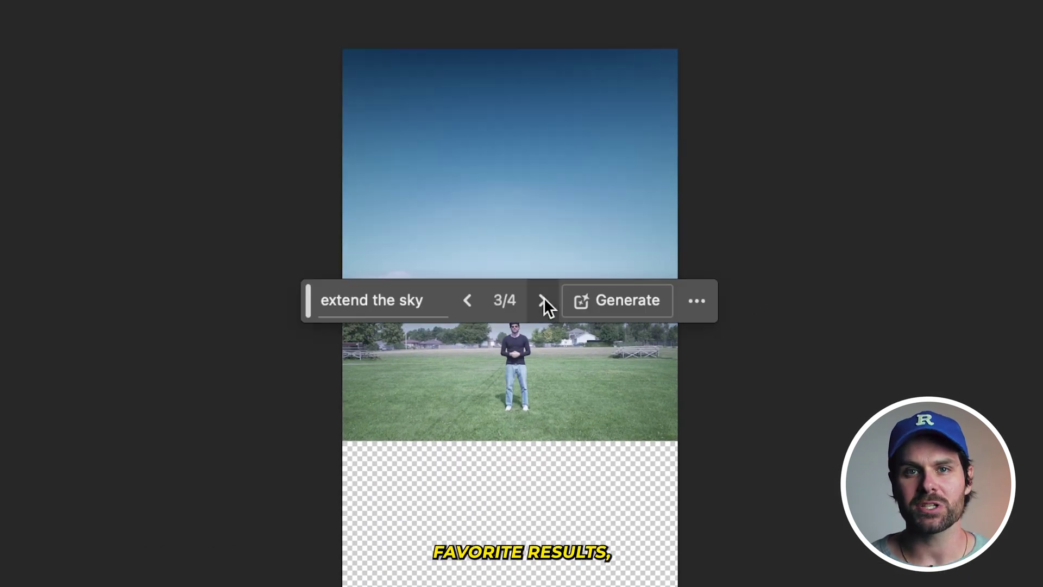
{"action": "left_click", "coordinate": [544, 300]}
{"action": "left_click", "coordinate": [544, 300]}
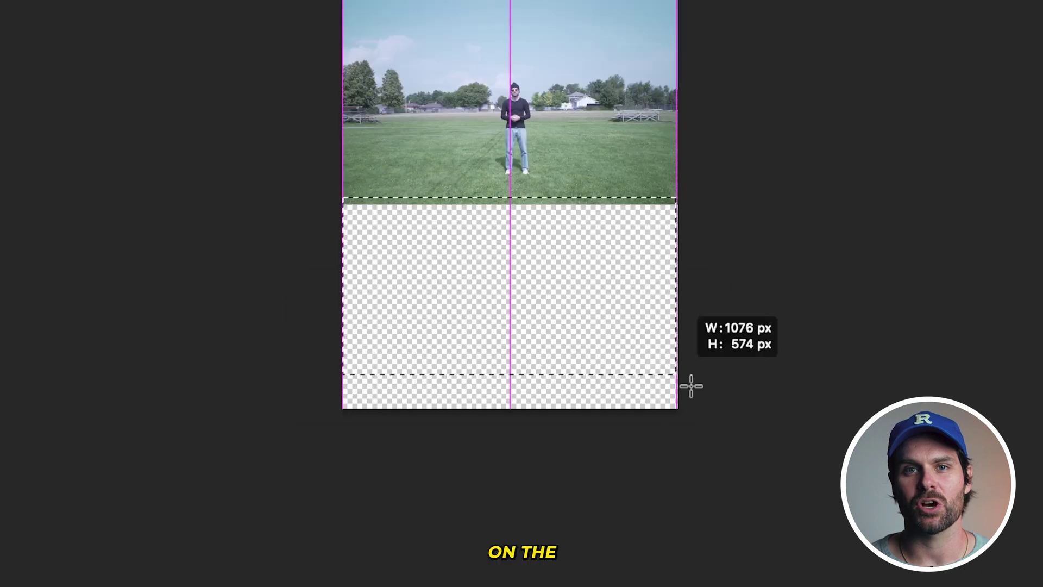
- Generate ground in the bottom band, keep the plain grass variation, and save as a Photoshop file
{"action": "left_click_drag", "start_coordinate": [691, 386], "coordinate": [691, 416]}
{"action": "left_click", "coordinate": [365, 434]}
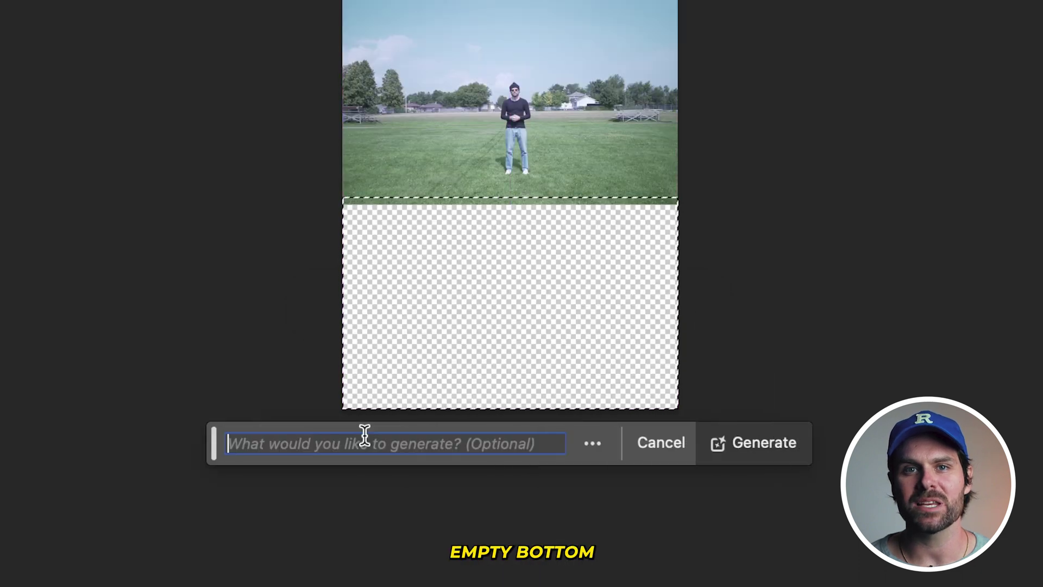
{"action": "left_click", "coordinate": [764, 443]}
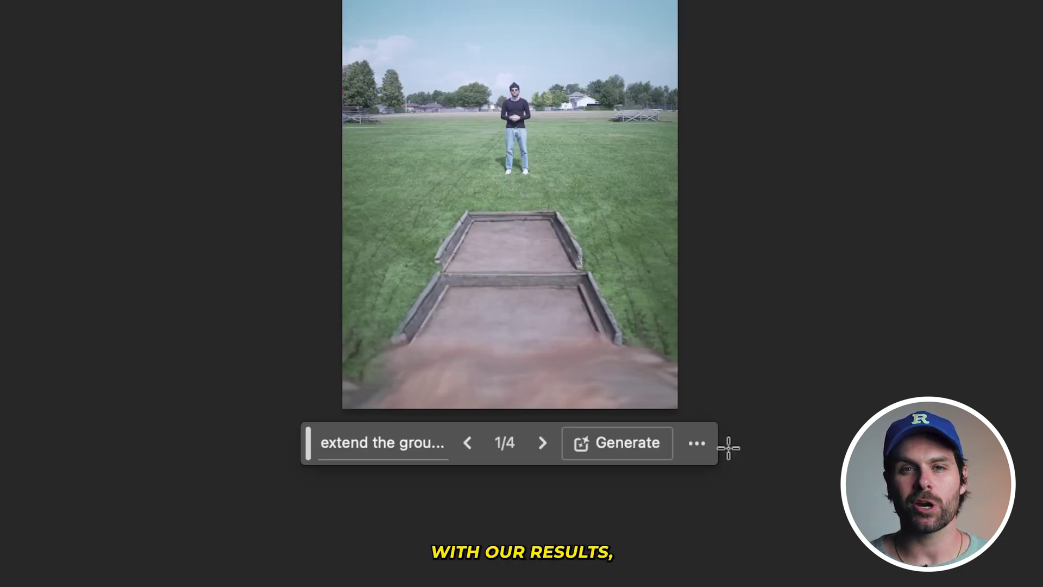
{"action": "left_click", "coordinate": [543, 443]}
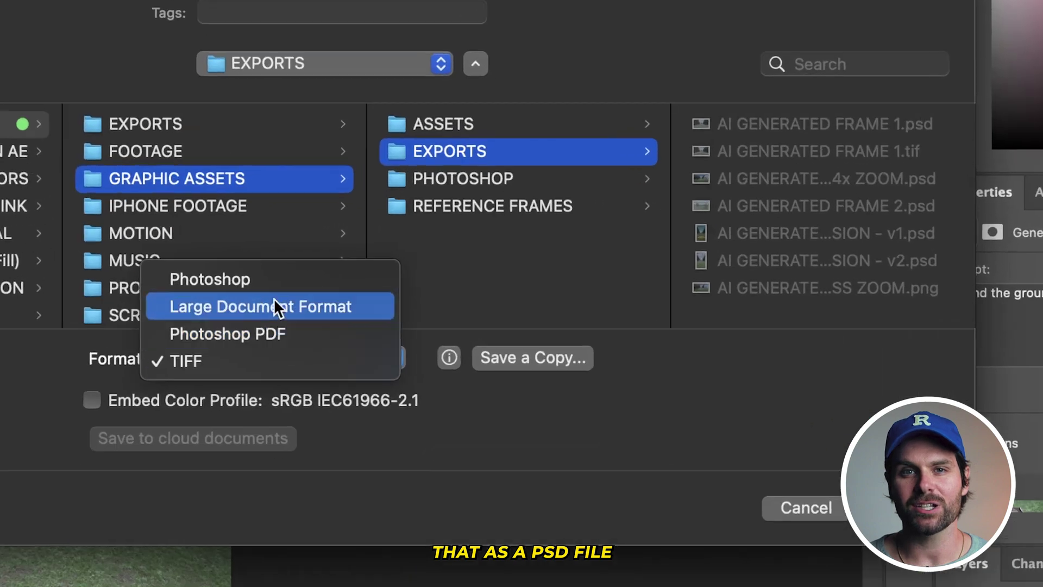
{"action": "left_click", "coordinate": [277, 277]}
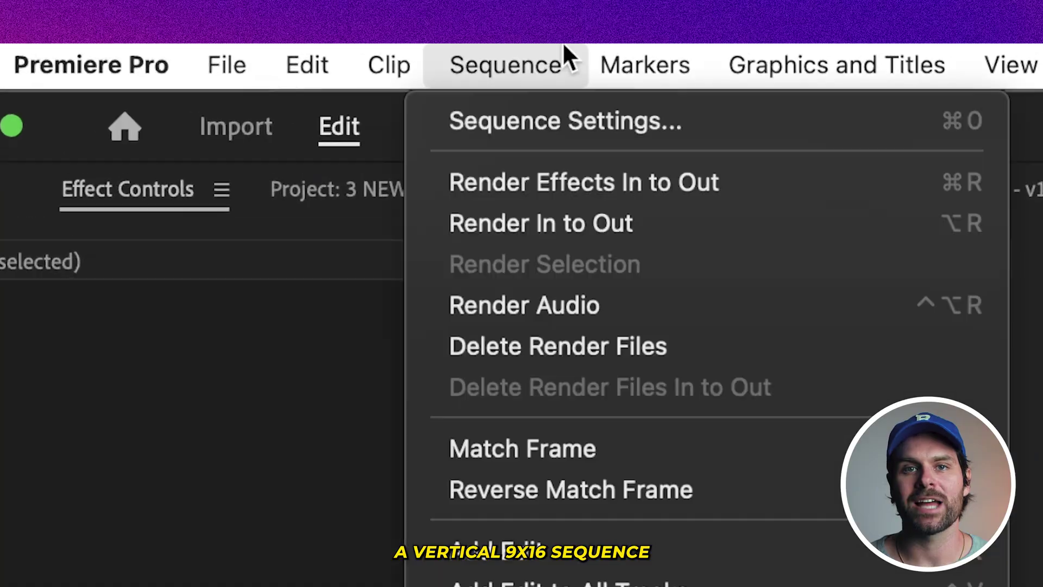
- Resize METHOD 3 SR SEQUENCE to 2160 × 3840 and nest its selected clips
{"action": "left_click", "coordinate": [565, 119]}
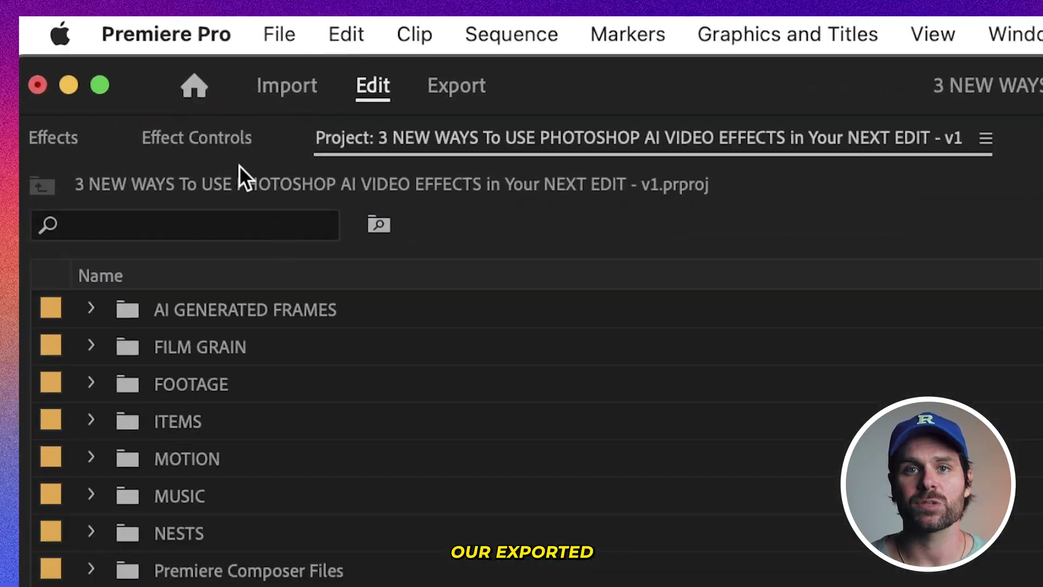
{"action": "left_click", "coordinate": [197, 137]}
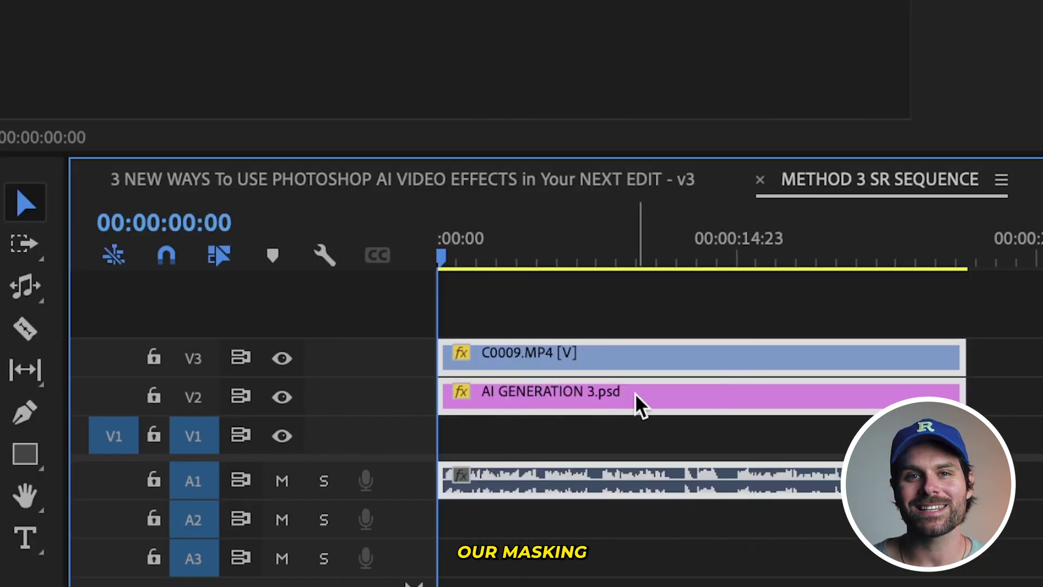
{"action": "right_click", "coordinate": [326, 442]}
{"action": "left_click", "coordinate": [349, 110]}
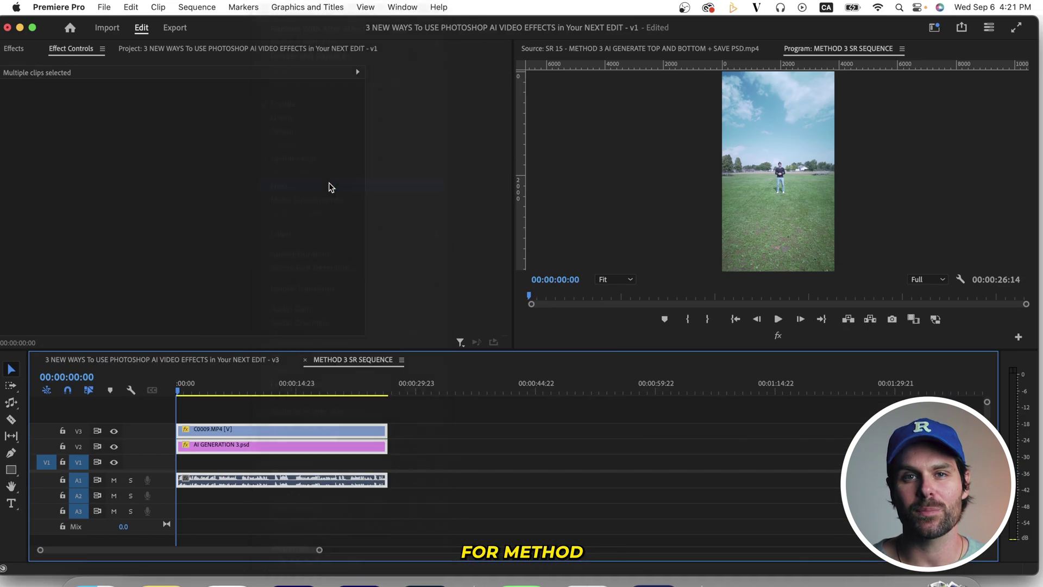